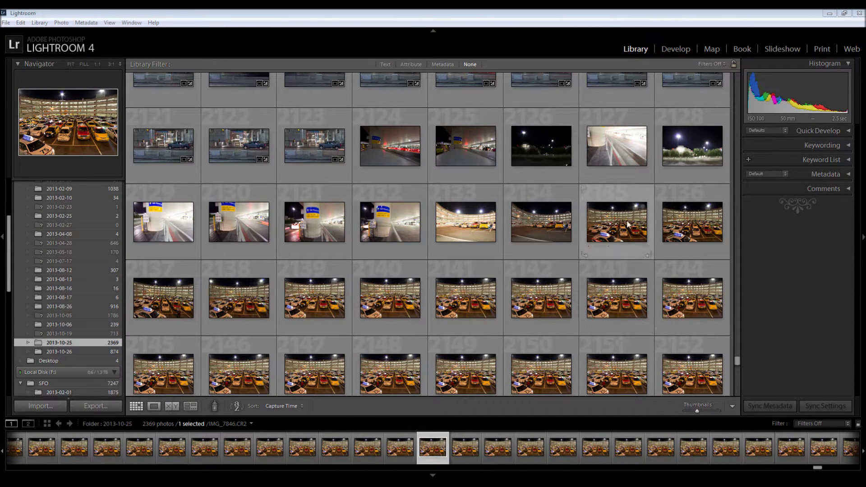
# Step: Find the night taxi-lot frame IMG_7829.CR2 in the grid and open it large
pyautogui.click(476, 305)
pyautogui.scroll(-7, 476, 305)
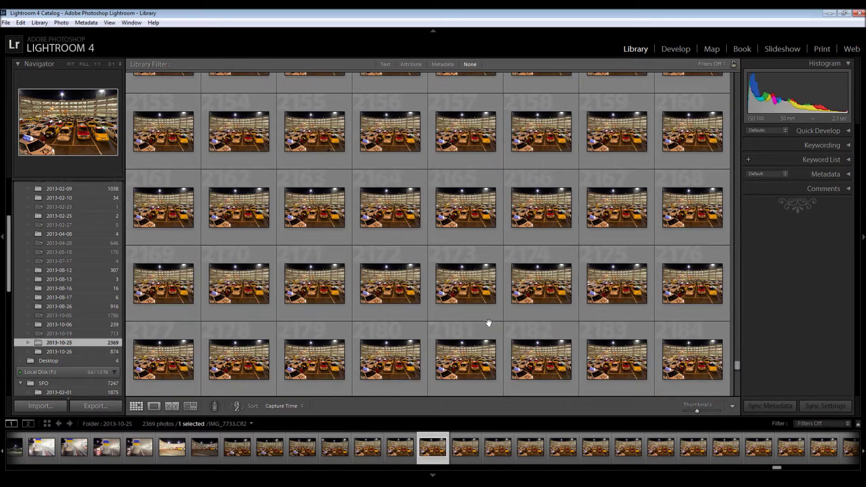
pyautogui.scroll(-5, 489, 325)
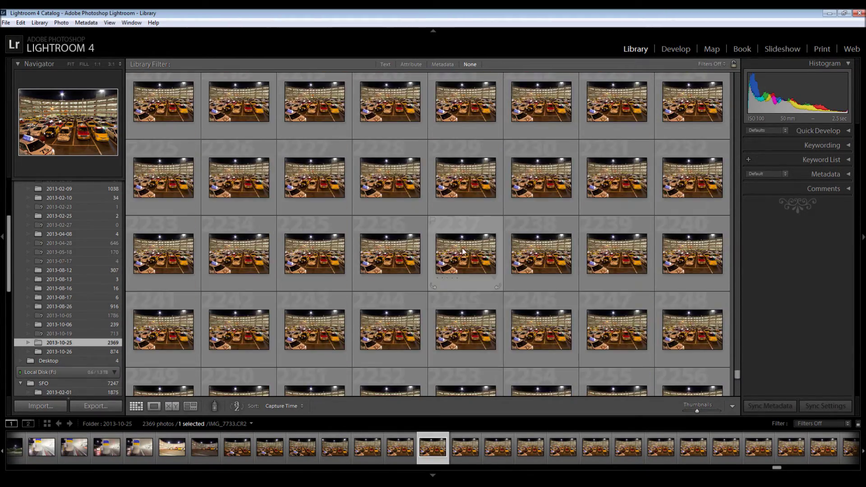
pyautogui.click(463, 251)
pyautogui.doubleClick(462, 251)
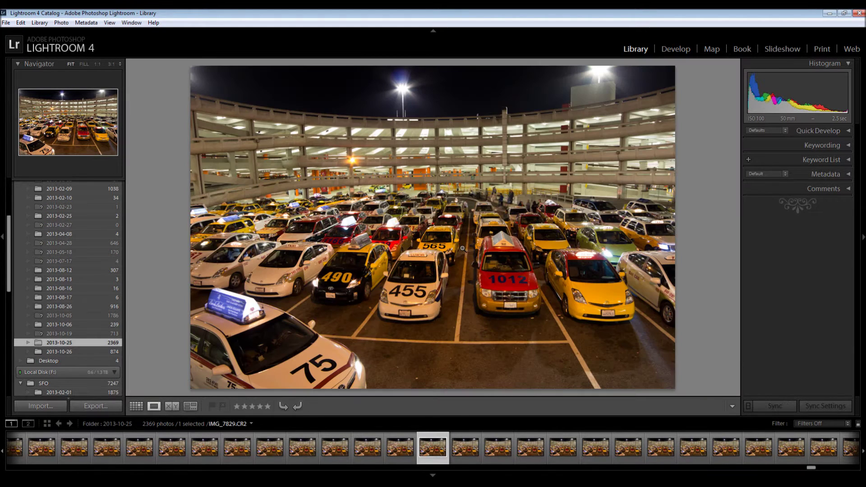
# Step: Bring the frame into the Develop module and scroll the right panel to Lens Corrections
pyautogui.click(671, 50)
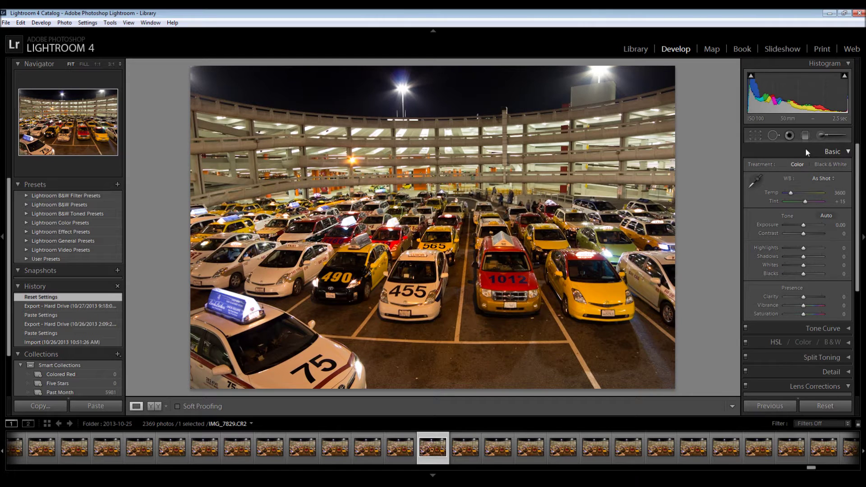
pyautogui.click(845, 150)
pyautogui.click(846, 151)
pyautogui.moveTo(855, 182); pyautogui.dragTo(862, 311)
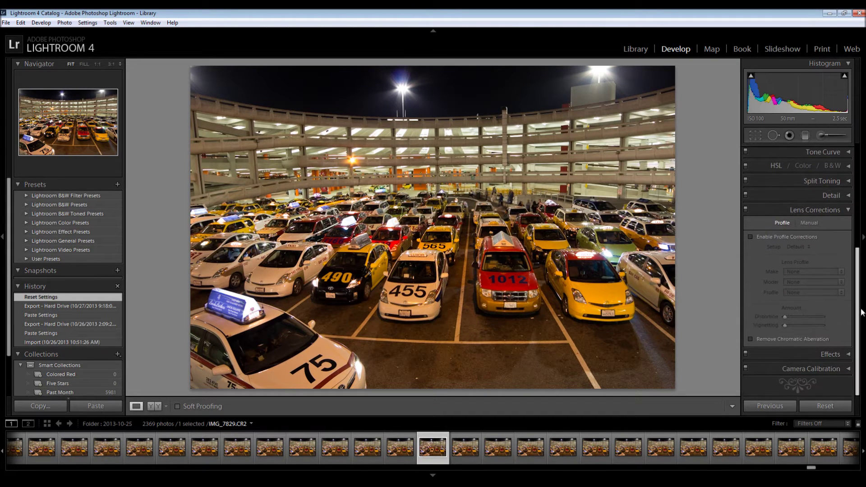
# Step: Enable lens profile corrections with Make Canon (Samyang 14 mm), comparing distortion on and off
pyautogui.click(751, 238)
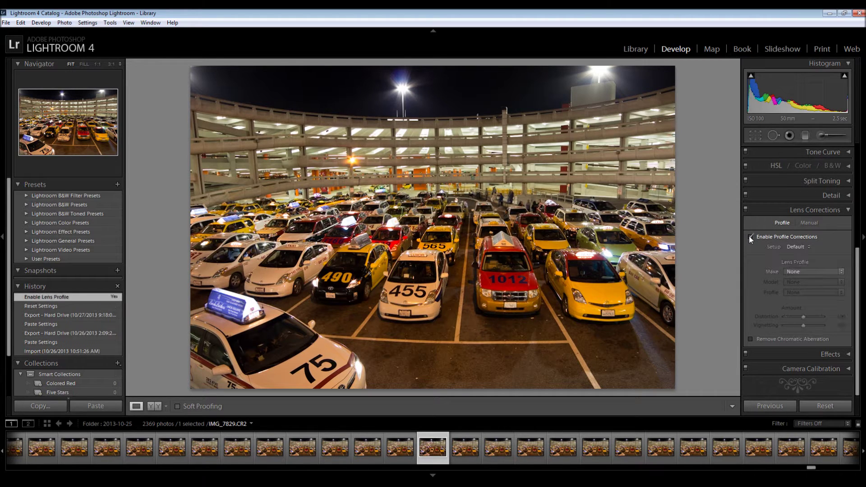
pyautogui.click(827, 273)
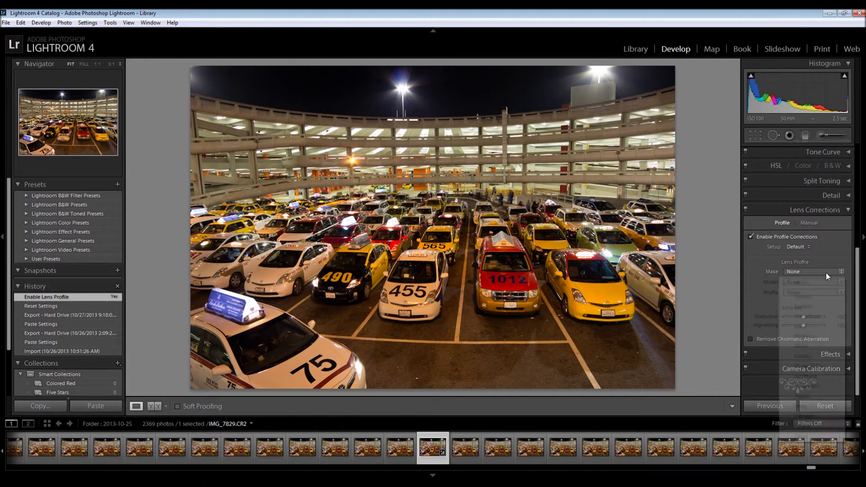
pyautogui.click(813, 297)
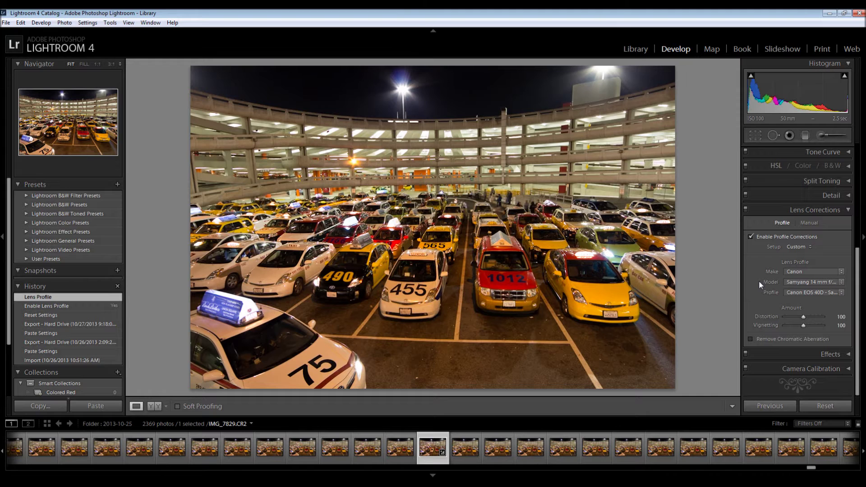
pyautogui.click(750, 236)
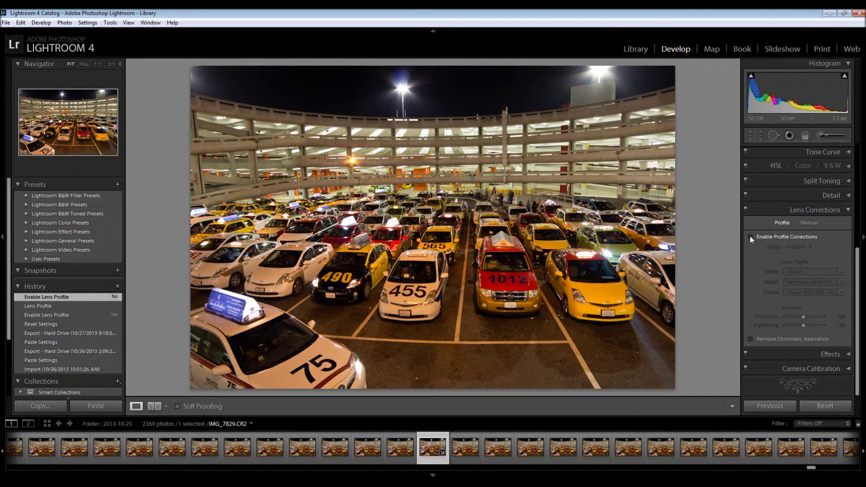
pyautogui.click(751, 236)
pyautogui.click(751, 236)
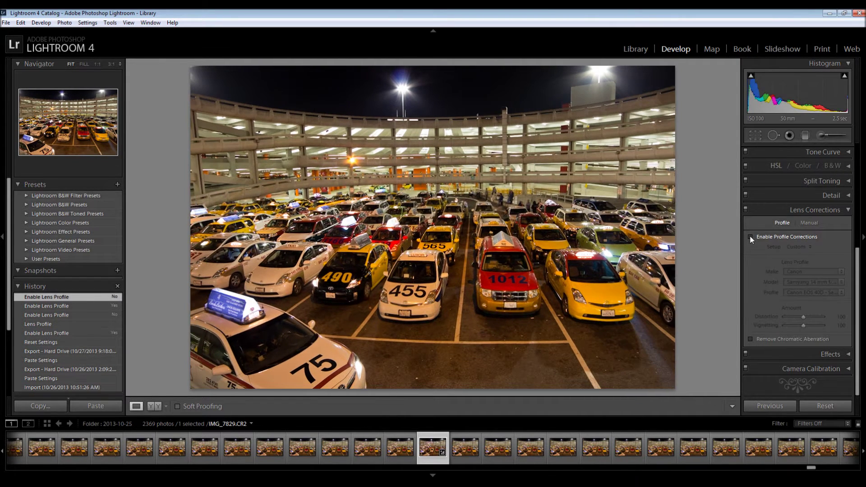
pyautogui.click(751, 237)
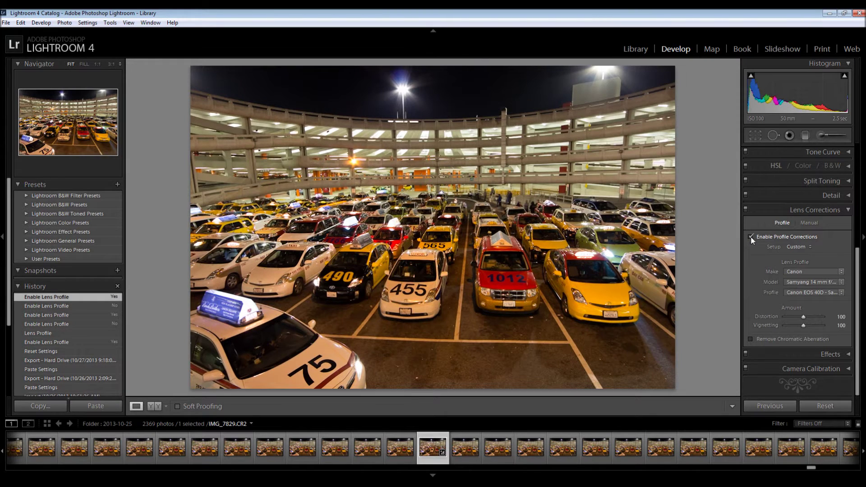
# Step: Compare Remove Chromatic Aberration at 1:1 on the front taxis, leaving it off
pyautogui.click(750, 338)
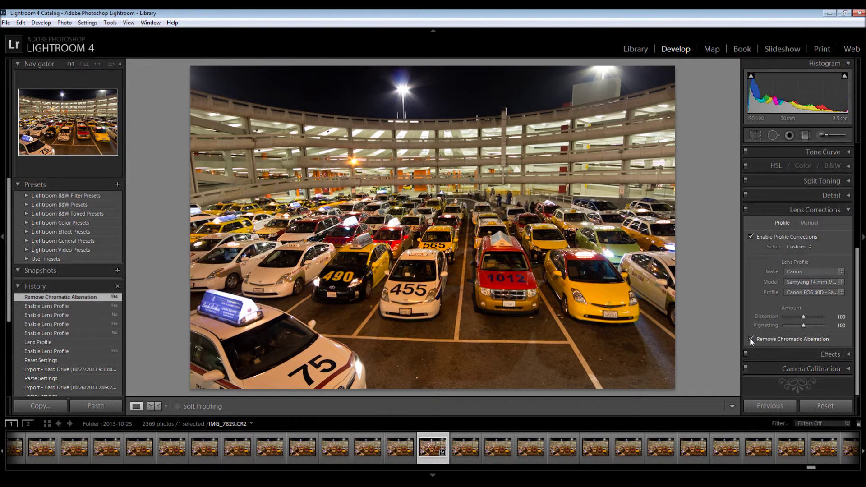
pyautogui.click(750, 338)
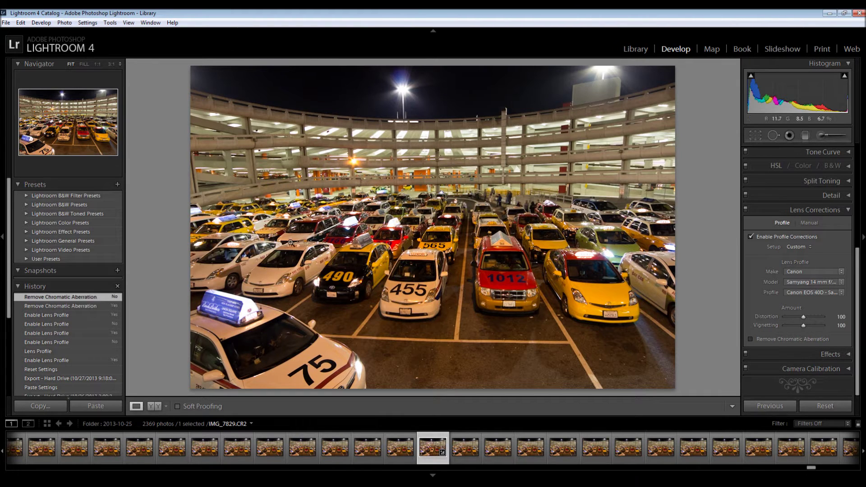
pyautogui.click(247, 318)
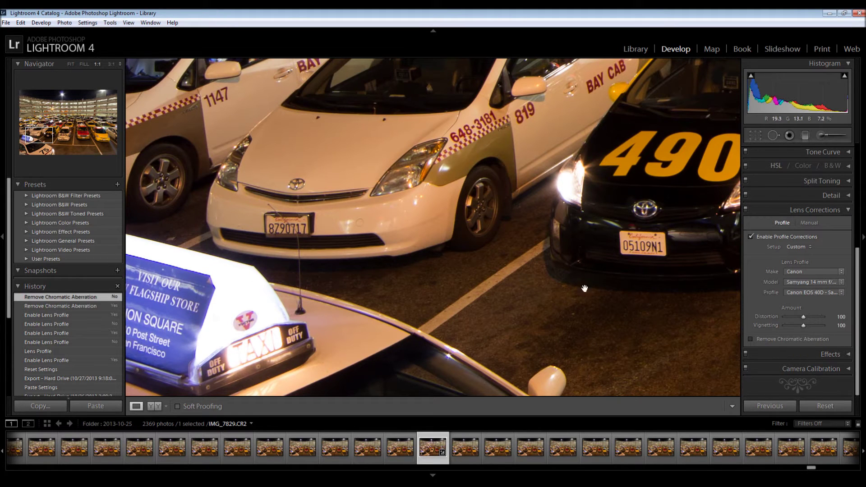
pyautogui.click(751, 339)
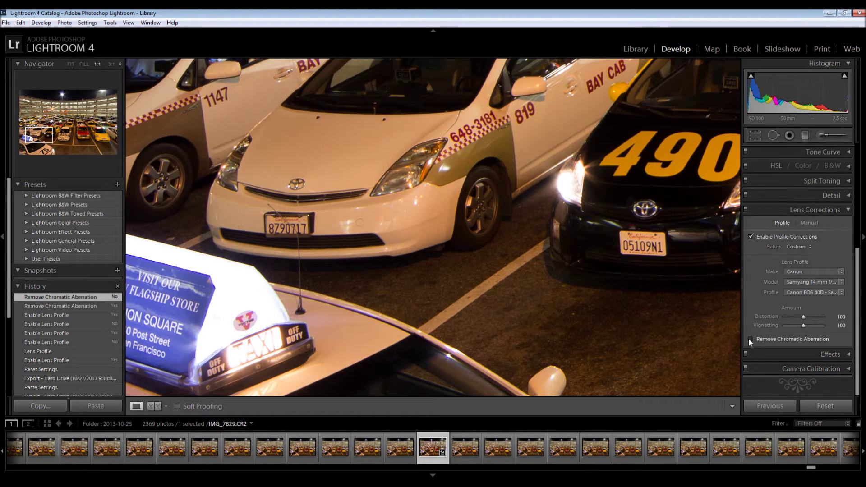
pyautogui.click(749, 337)
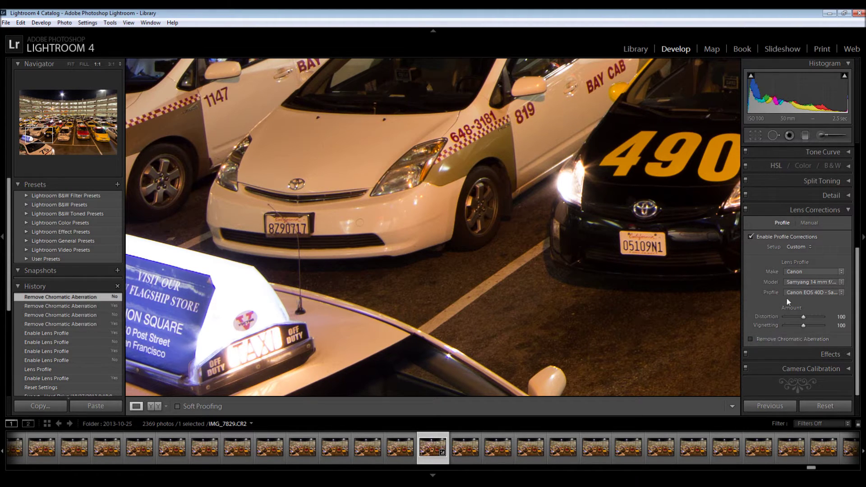
pyautogui.scroll(5, 840, 284)
pyautogui.scroll(1, 828, 239)
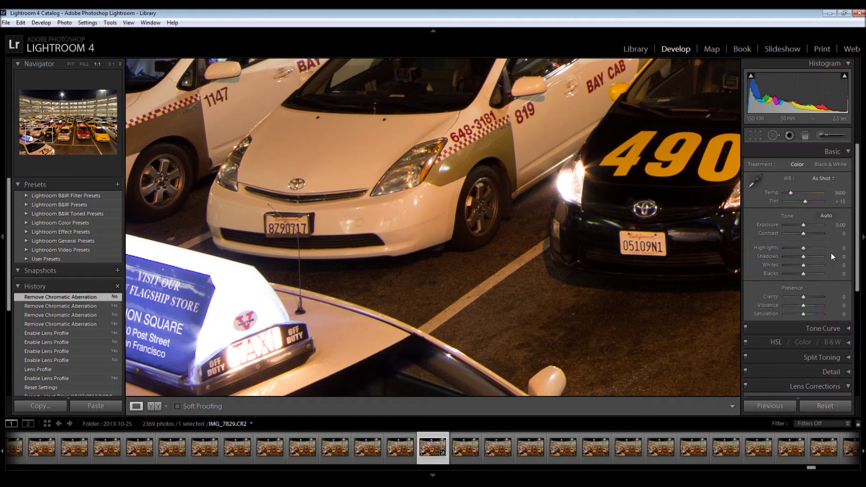
pyautogui.scroll(1, 480, 224)
# Step: Return to the full photo and set a 16x9 crop that shows more sky
pyautogui.click(480, 225)
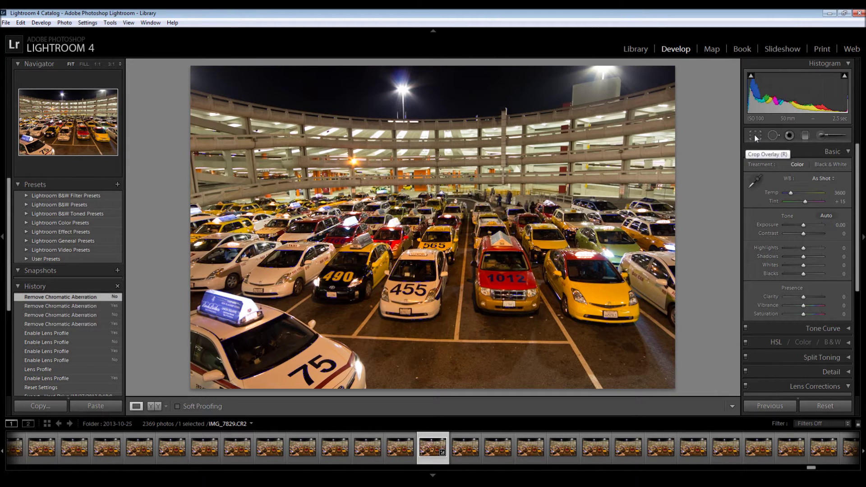
pyautogui.click(754, 134)
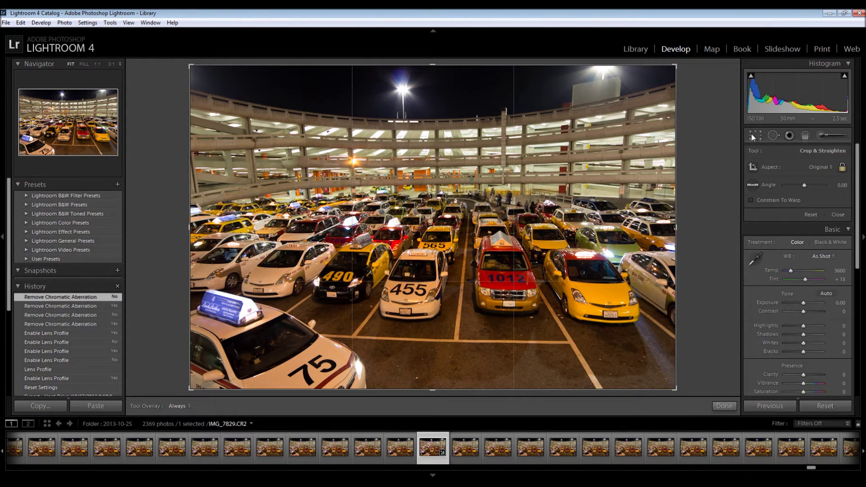
pyautogui.click(825, 167)
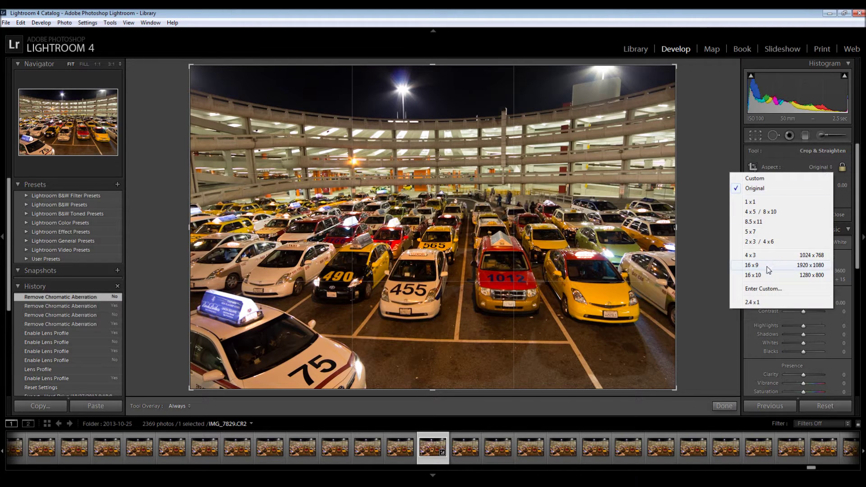
pyautogui.click(769, 267)
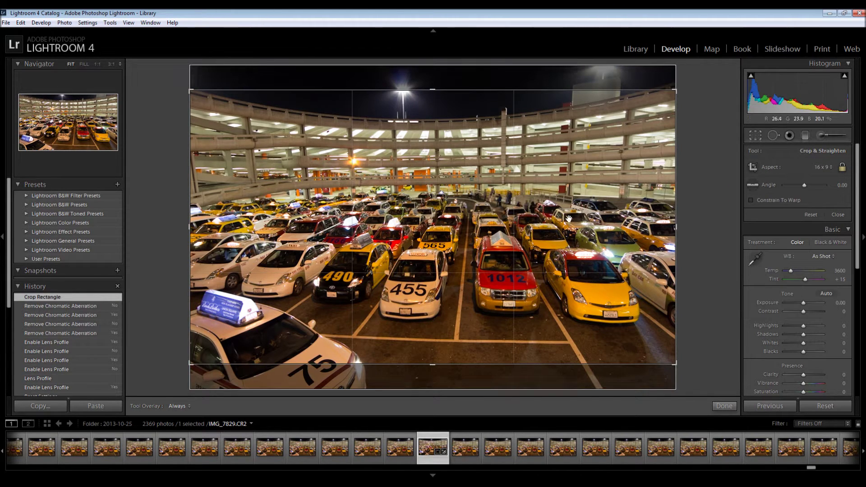
pyautogui.moveTo(454, 170); pyautogui.dragTo(453, 185)
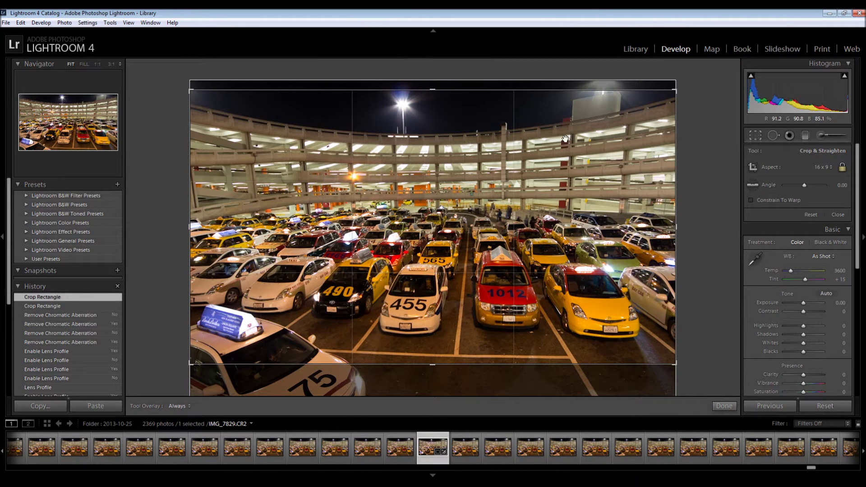
# Step: Rotate the photo to about 1.33°, reposition it in the crop, and apply
pyautogui.moveTo(682, 84)
pyautogui.mouseDown()
pyautogui.moveTo(690, 82)
pyautogui.moveTo(693, 96)
pyautogui.moveTo(692, 88)
pyautogui.mouseUp()
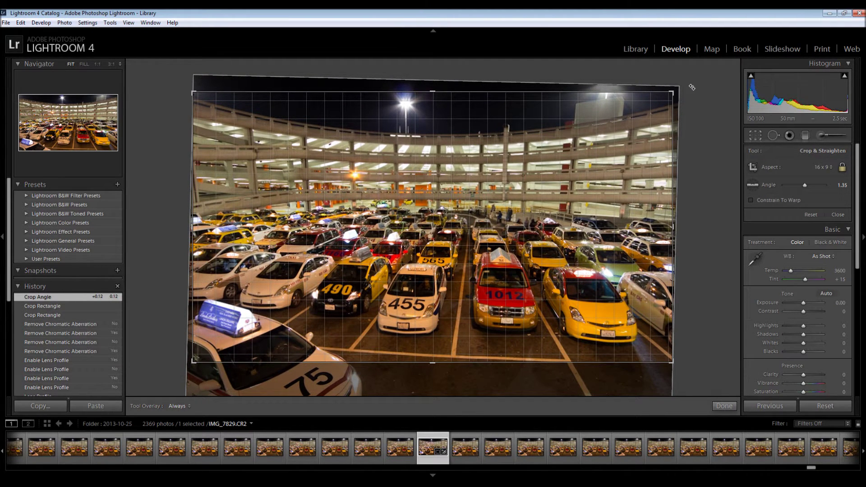
pyautogui.moveTo(692, 87); pyautogui.dragTo(691, 88)
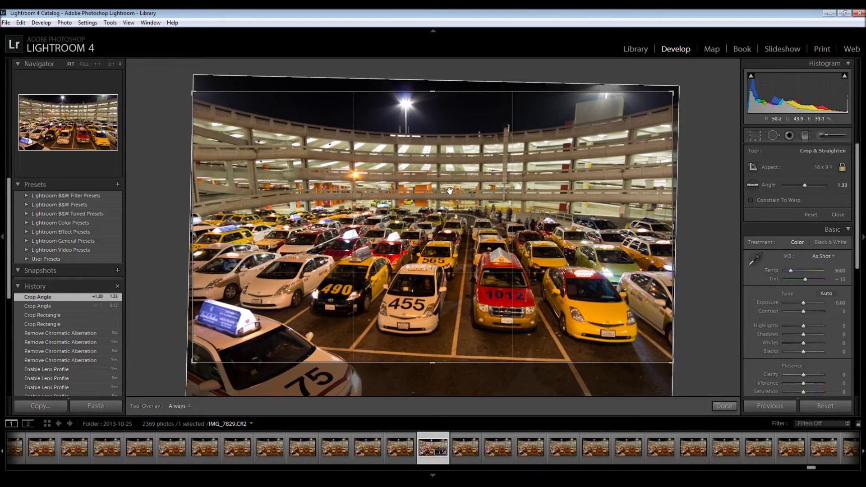
pyautogui.moveTo(679, 82); pyautogui.dragTo(686, 82)
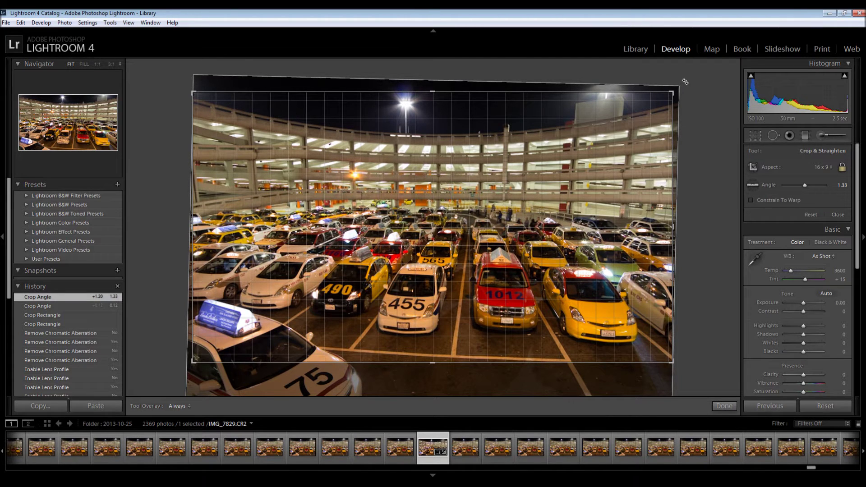
pyautogui.moveTo(685, 82); pyautogui.dragTo(685, 82)
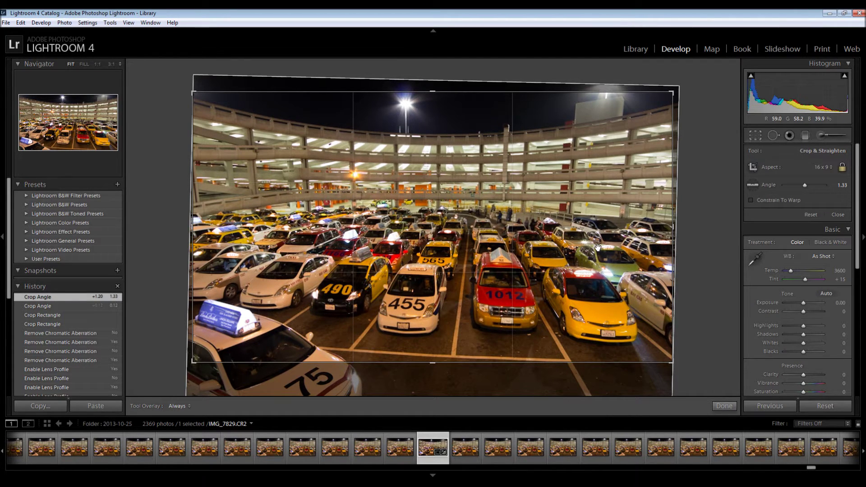
pyautogui.moveTo(598, 247); pyautogui.dragTo(621, 262)
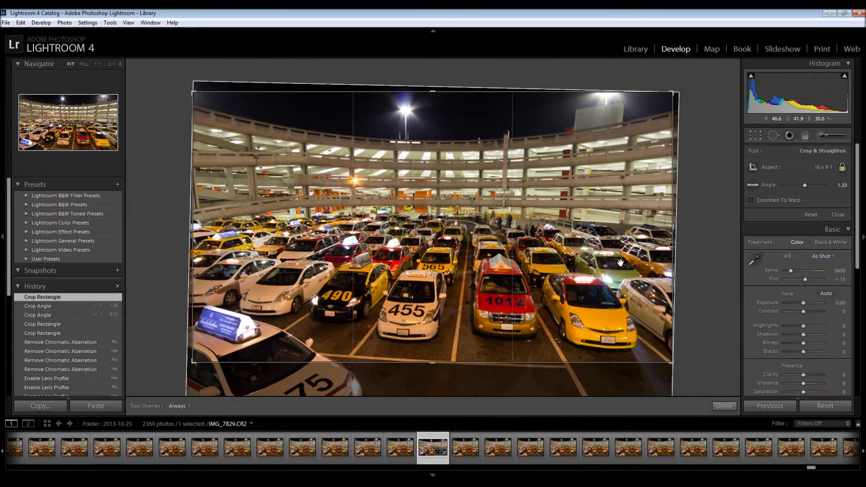
pyautogui.click(720, 406)
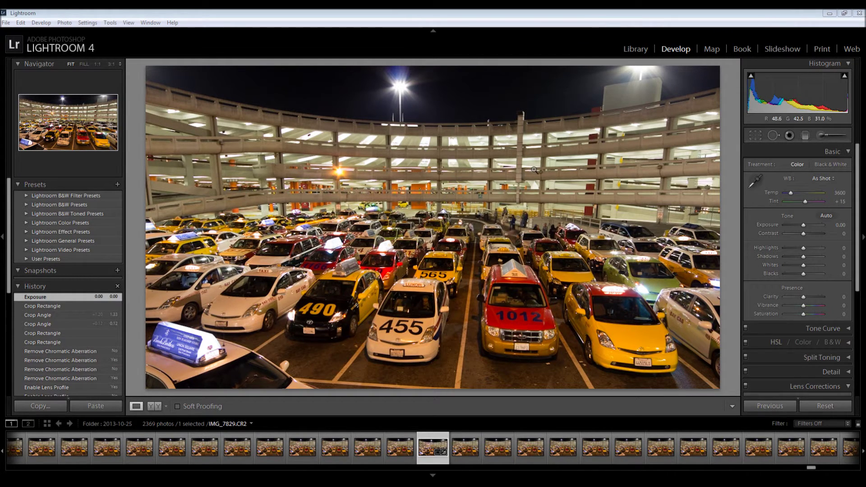
# Step: Inspect the lit lamp at 1:1, then return to the whole cropped photo
pyautogui.click(337, 173)
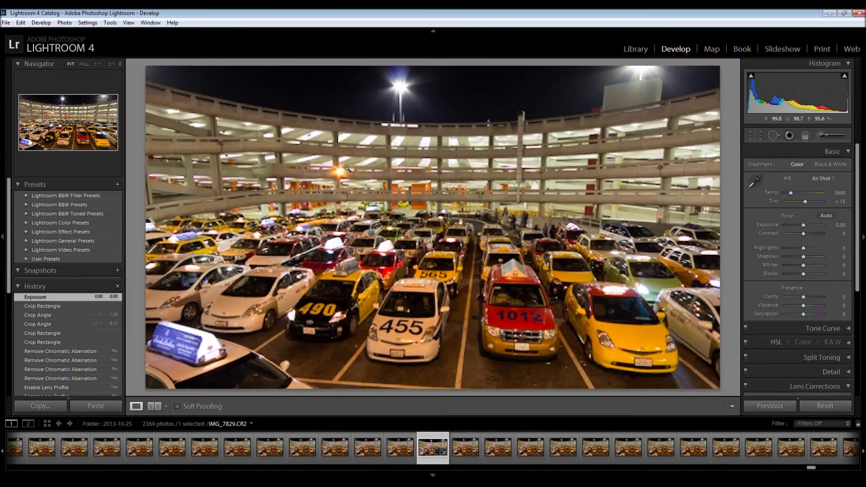
pyautogui.click(348, 169)
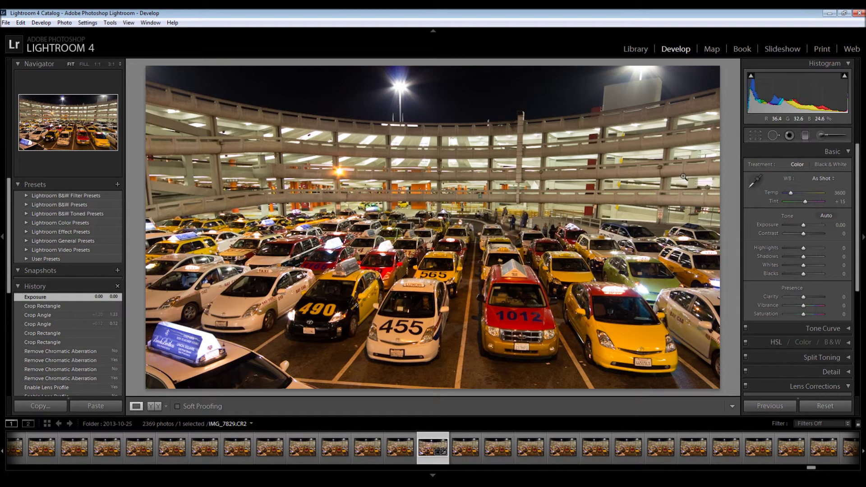
pyautogui.click(827, 178)
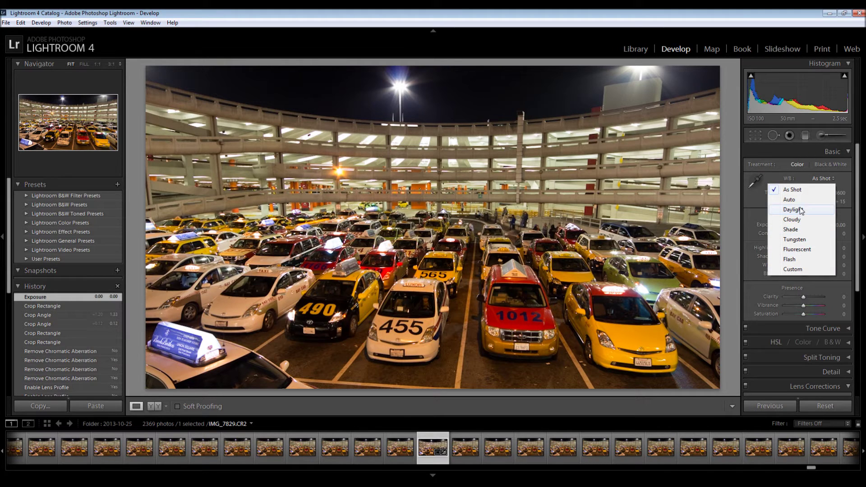
# Step: Try Tungsten white balance, revert to As Shot, then raise Temp to 5415
pyautogui.click(805, 239)
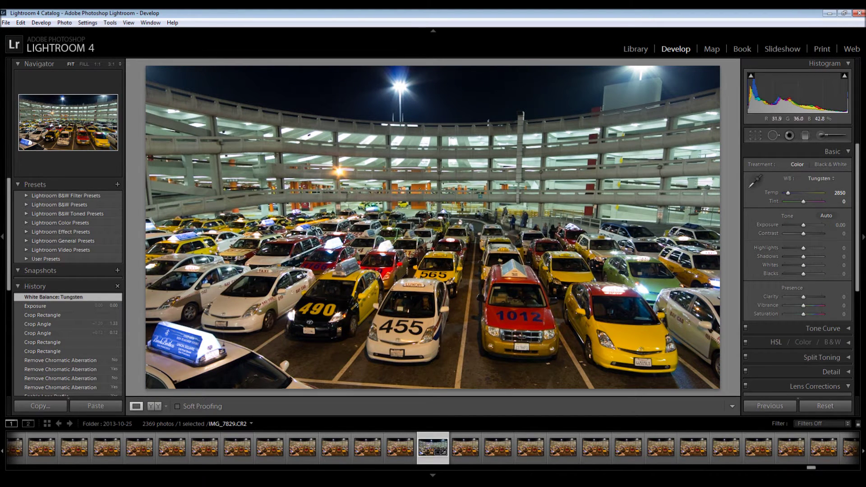
pyautogui.click(830, 178)
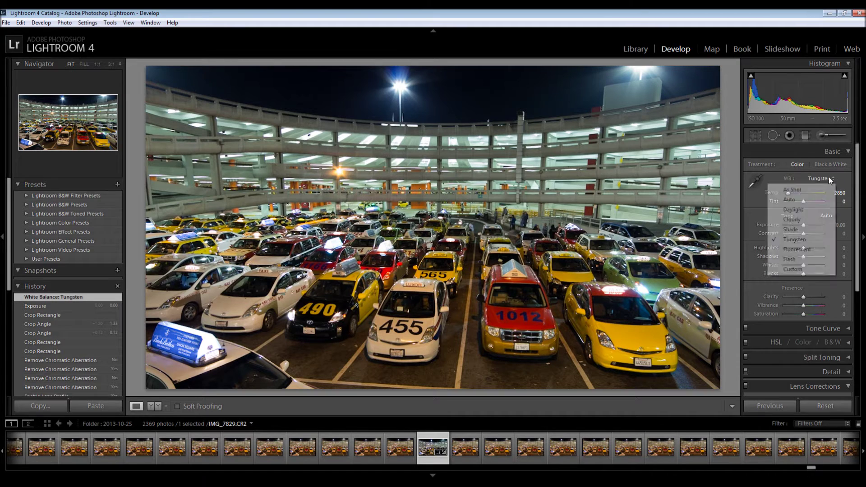
pyautogui.click(814, 191)
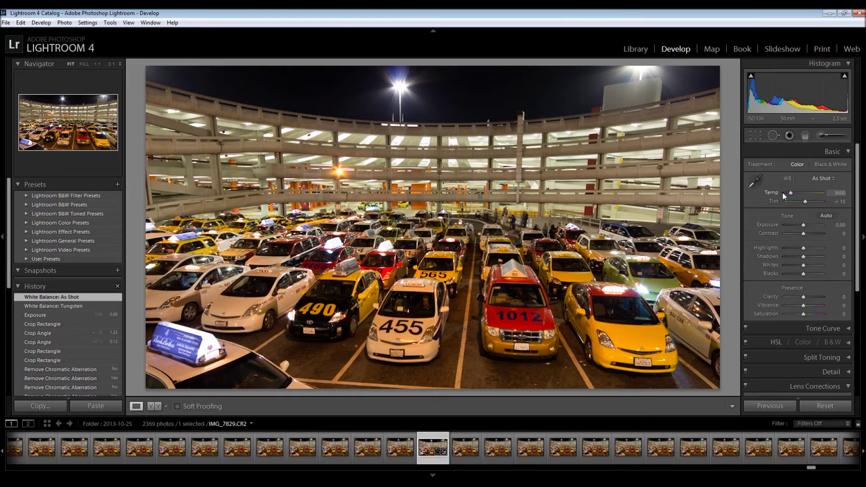
pyautogui.moveTo(792, 193)
pyautogui.mouseDown()
pyautogui.moveTo(824, 191)
pyautogui.moveTo(744, 202)
pyautogui.moveTo(821, 198)
pyautogui.moveTo(787, 203)
pyautogui.moveTo(797, 204)
pyautogui.mouseUp()
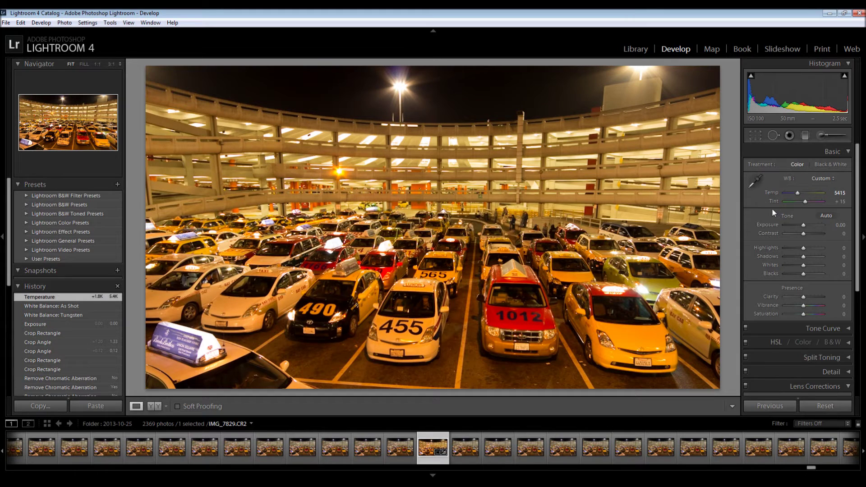
# Step: Sample a neutral spot with the White Balance Selector for Temp 2900, then set Tint to +18
pyautogui.click(754, 179)
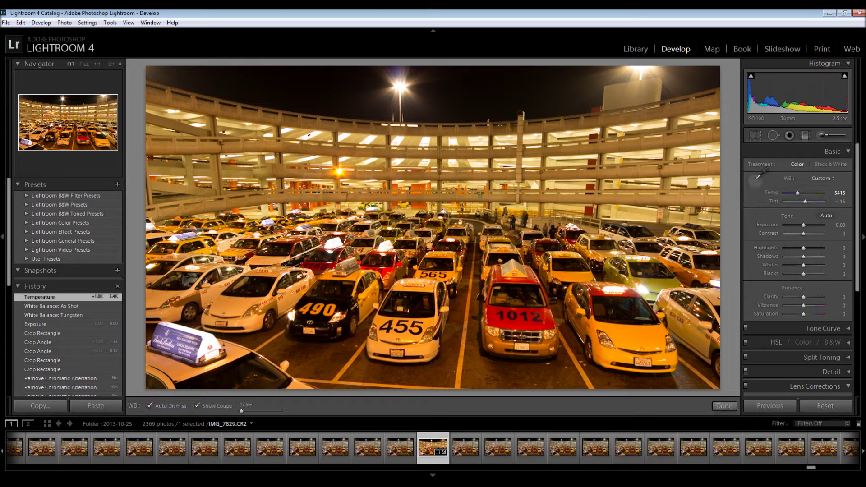
pyautogui.click(579, 199)
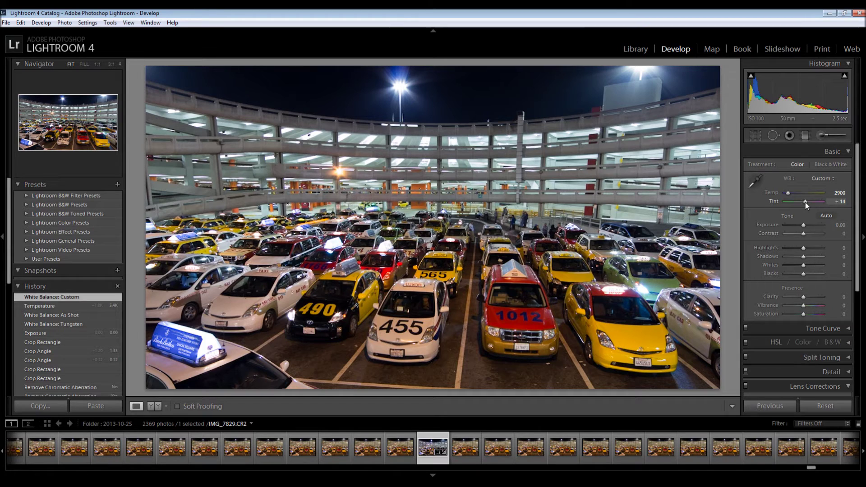
pyautogui.moveTo(807, 206); pyautogui.dragTo(808, 206)
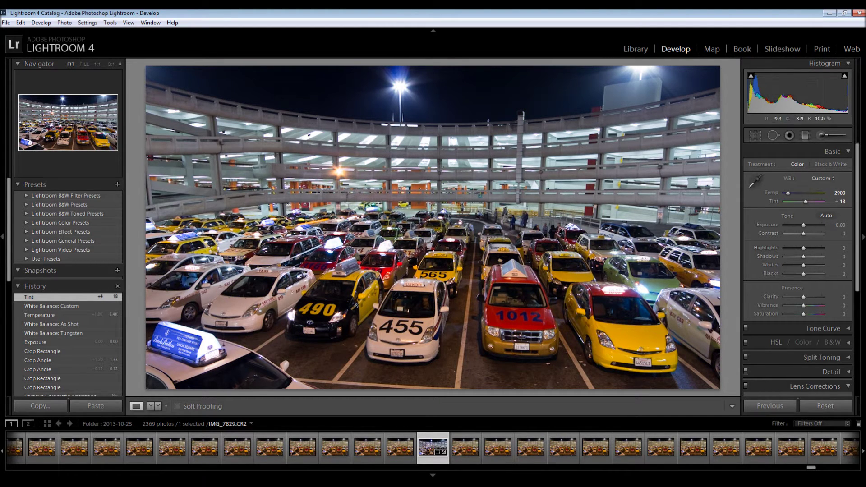
pyautogui.click(389, 269)
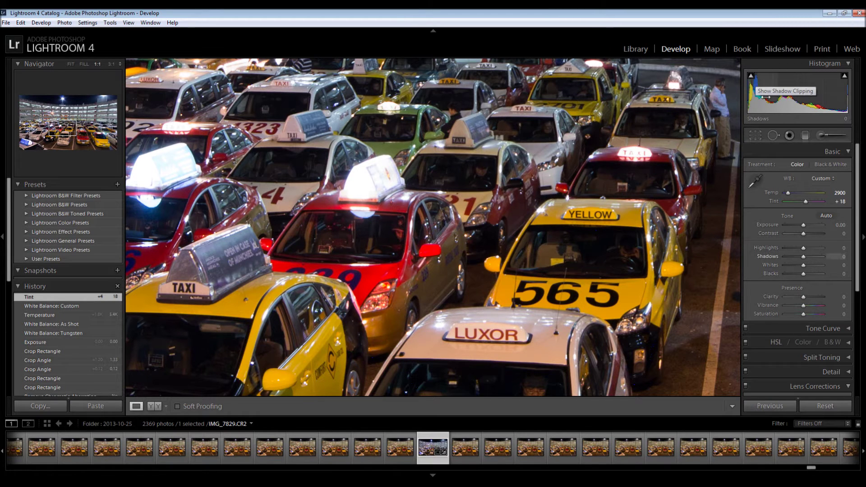
# Step: Pan at 1:1 across the LUXOR 455, red 1012, Super Cab, Bay Cab and 455 Prius taxis
pyautogui.moveTo(517, 287); pyautogui.dragTo(499, 159)
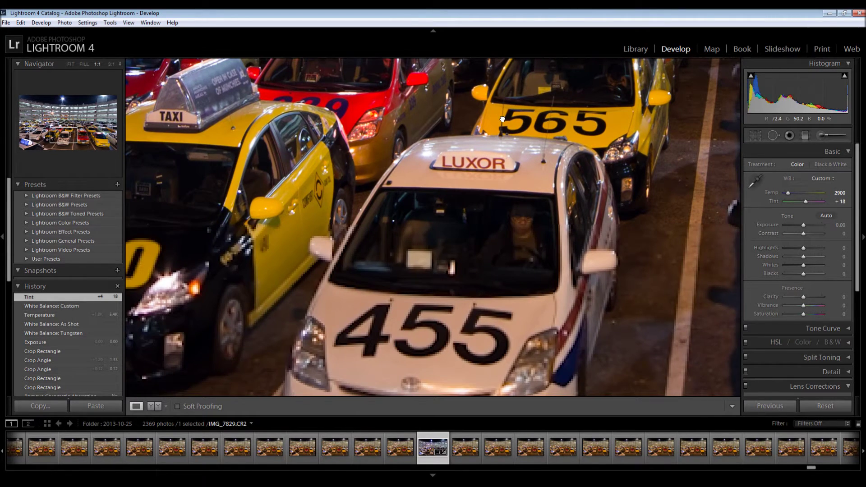
pyautogui.moveTo(606, 235); pyautogui.dragTo(180, 230)
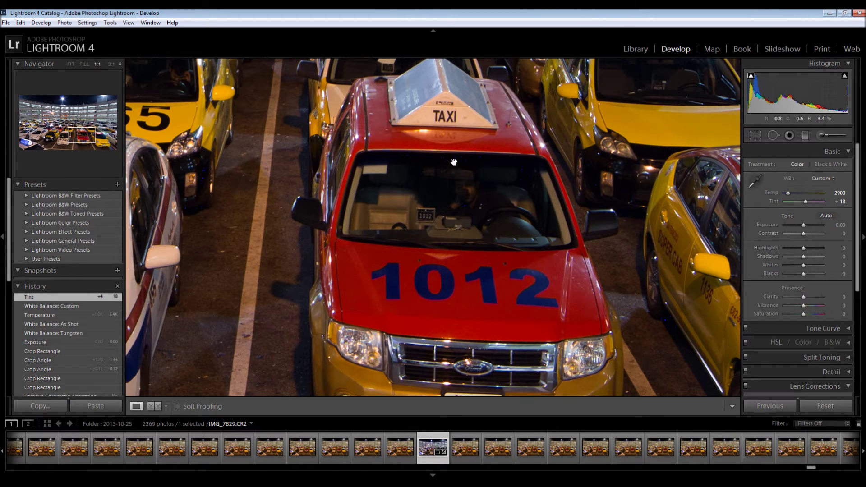
pyautogui.moveTo(528, 172); pyautogui.dragTo(221, 121)
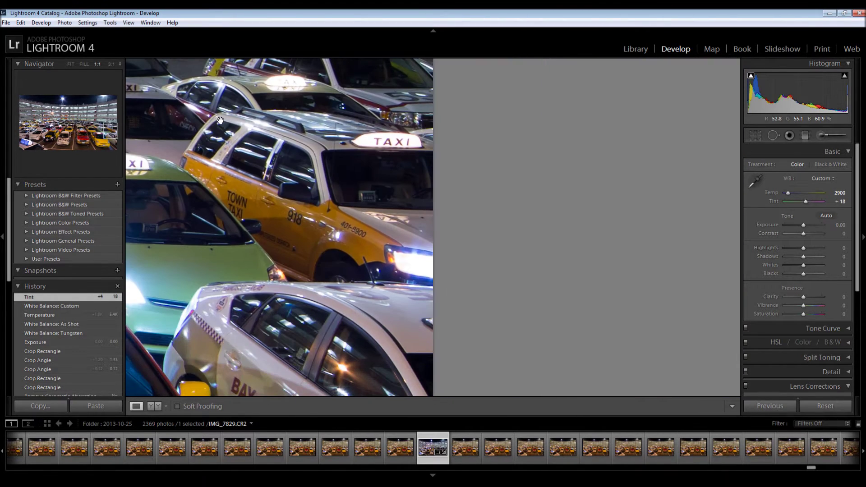
pyautogui.moveTo(191, 287); pyautogui.dragTo(558, 125)
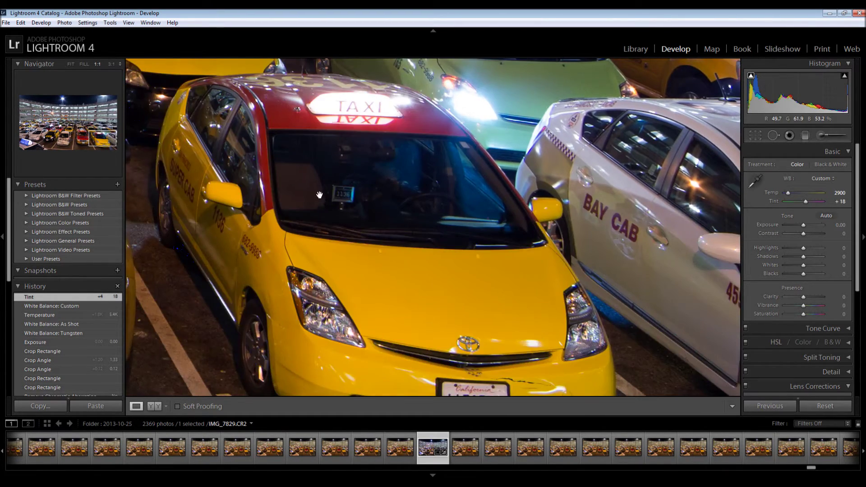
pyautogui.moveTo(320, 195); pyautogui.dragTo(654, 198)
pyautogui.moveTo(322, 250); pyautogui.dragTo(728, 169)
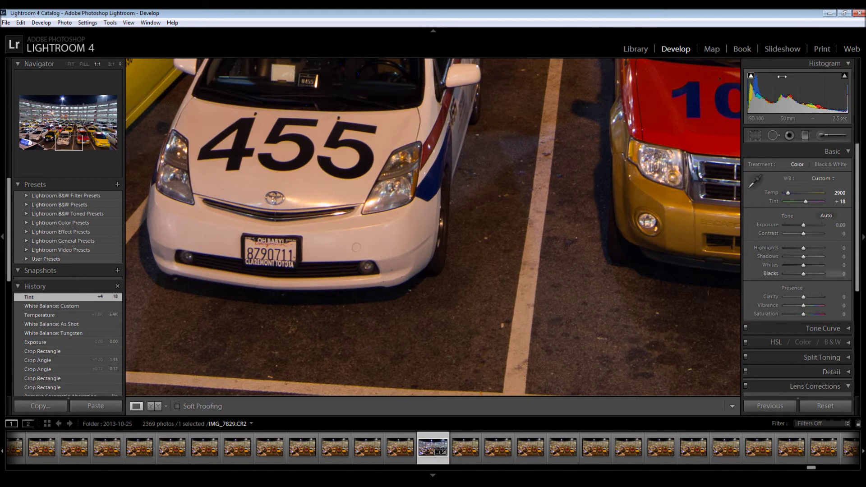
# Step: Turn on the highlight clipping warning, check the taxi roof signs, and return to the whole photo
pyautogui.click(844, 76)
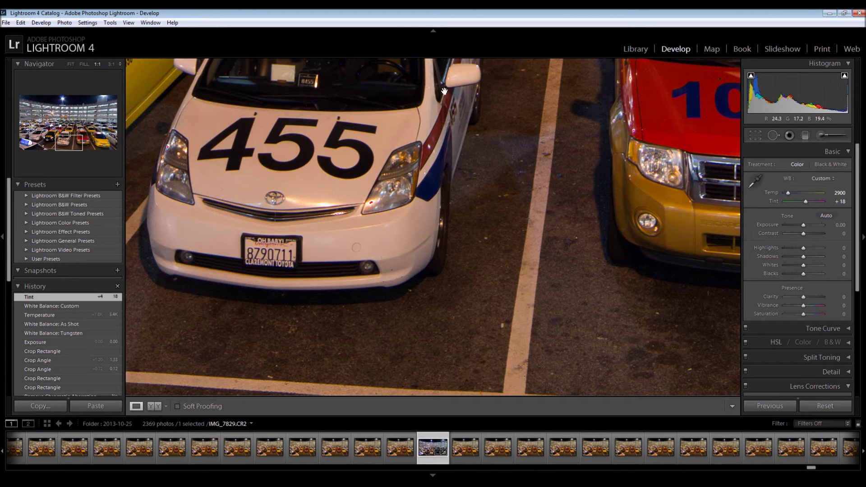
pyautogui.moveTo(292, 92); pyautogui.dragTo(535, 320)
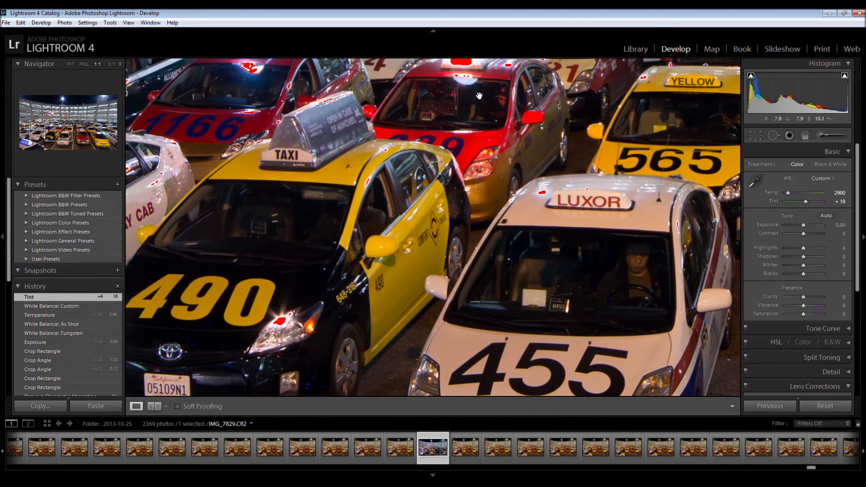
pyautogui.moveTo(479, 95); pyautogui.dragTo(465, 207)
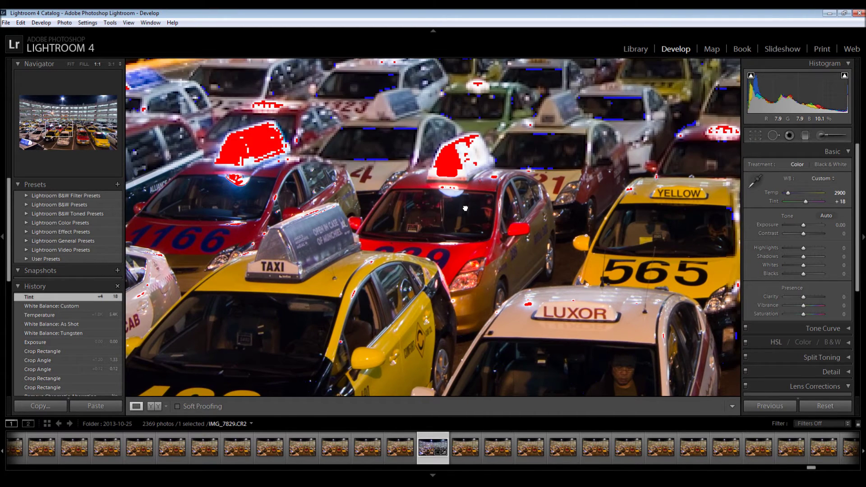
pyautogui.click(434, 153)
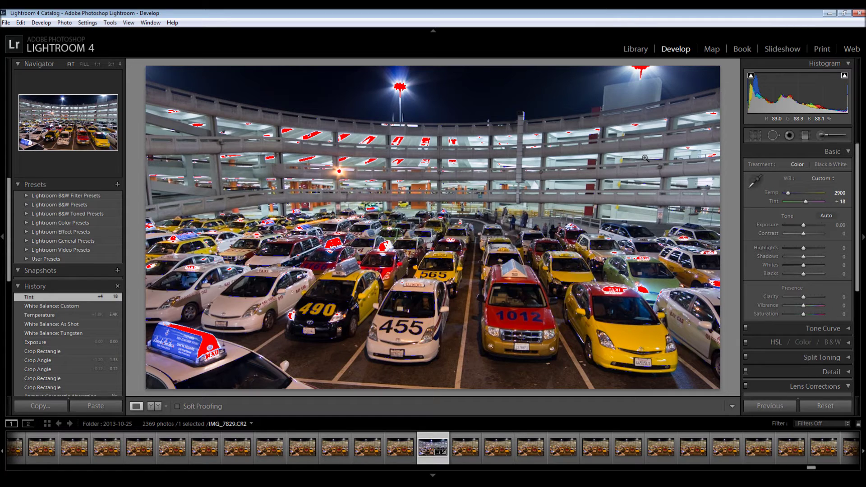
pyautogui.click(844, 75)
# Step: Test and reset Exposure to 0.00, then set Highlights −32, Shadows +32 and Blacks +2
pyautogui.click(845, 76)
pyautogui.click(845, 76)
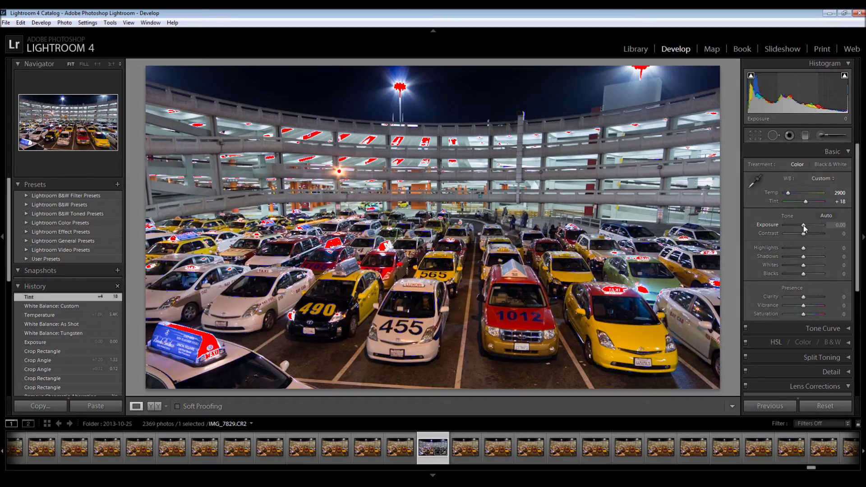
pyautogui.moveTo(803, 226)
pyautogui.mouseDown()
pyautogui.moveTo(816, 225)
pyautogui.moveTo(788, 225)
pyautogui.moveTo(816, 223)
pyautogui.moveTo(803, 224)
pyautogui.mouseUp()
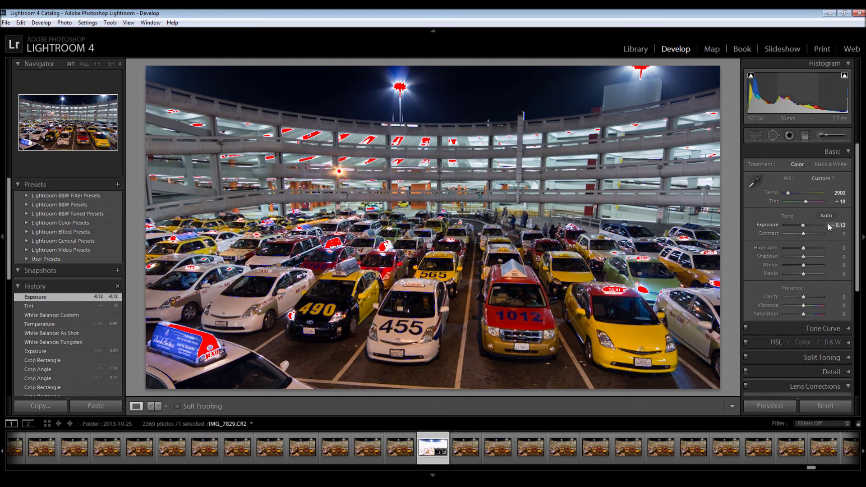
pyautogui.doubleClick(803, 225)
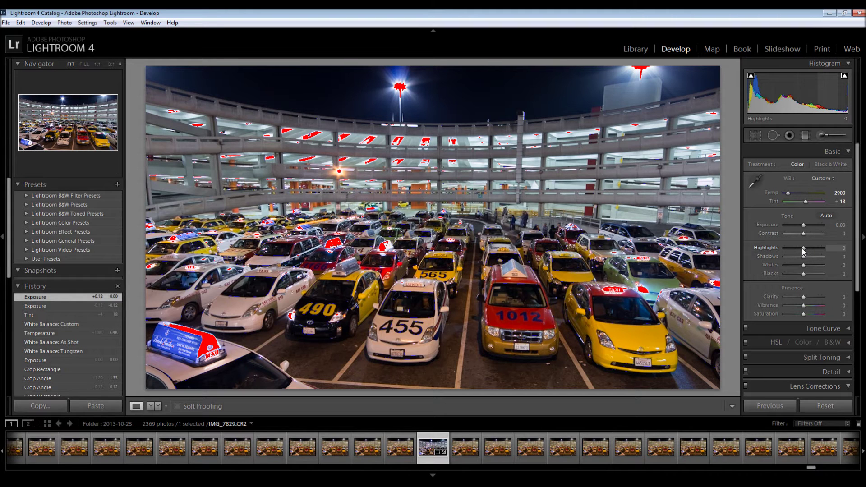
pyautogui.moveTo(804, 251); pyautogui.dragTo(797, 249)
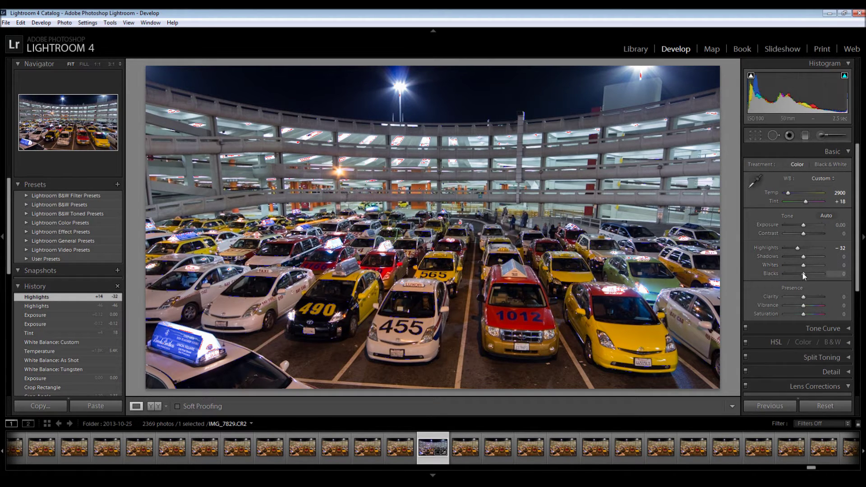
pyautogui.moveTo(803, 273)
pyautogui.mouseDown()
pyautogui.moveTo(818, 274)
pyautogui.moveTo(804, 273)
pyautogui.moveTo(814, 256)
pyautogui.moveTo(805, 276)
pyautogui.mouseUp()
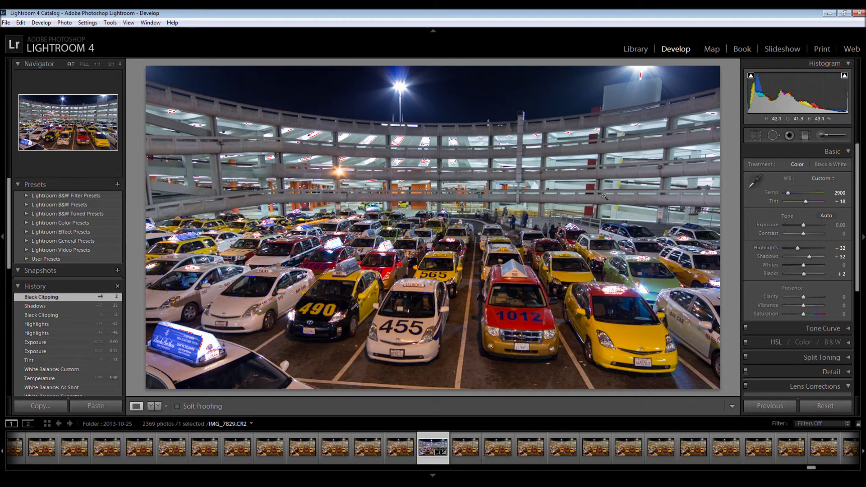
pyautogui.click(845, 76)
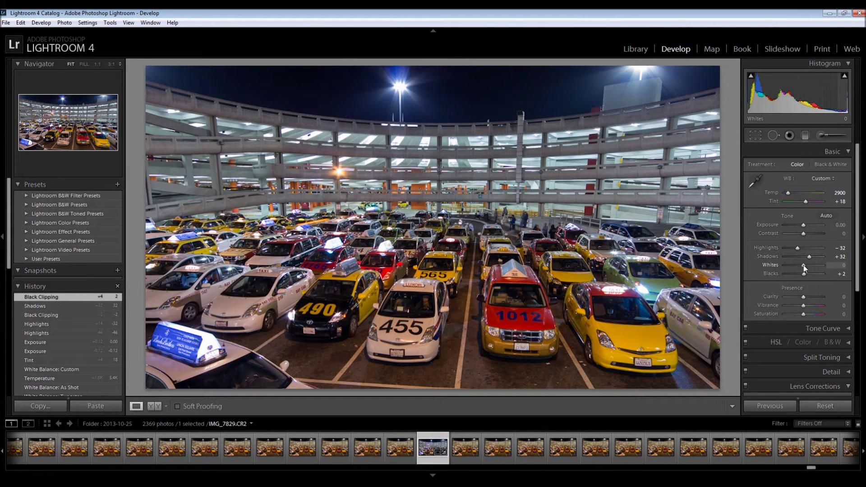
# Step: Set Whites to +10, Contrast to -5 and Blacks to +7
pyautogui.moveTo(804, 266); pyautogui.dragTo(818, 275)
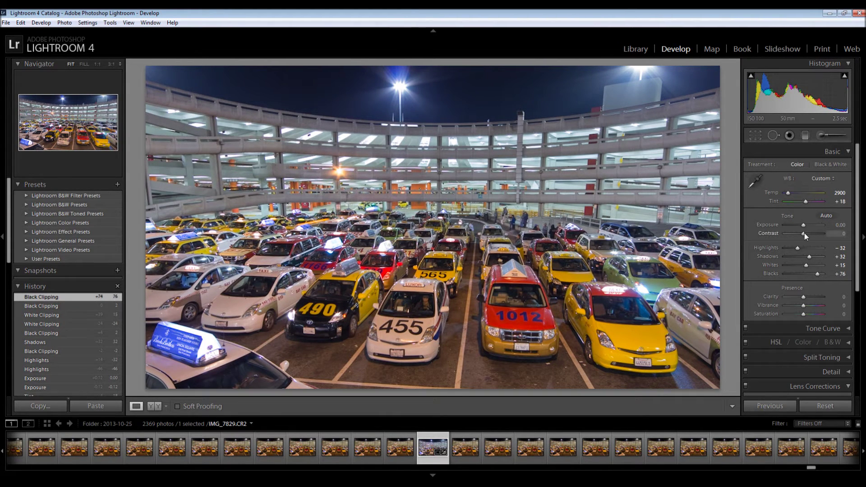
pyautogui.moveTo(805, 233); pyautogui.dragTo(803, 234)
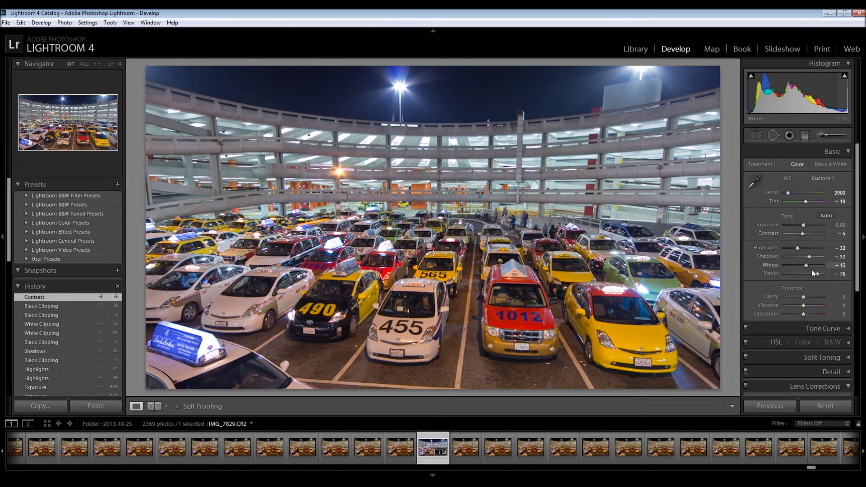
pyautogui.moveTo(817, 273); pyautogui.dragTo(805, 266)
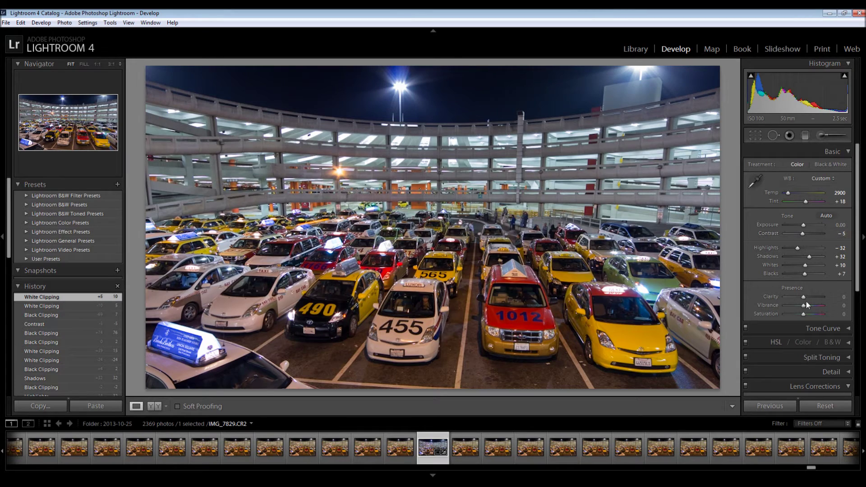
# Step: Set Clarity to +12 and Vibrance to +7, leaving Saturation at 0
pyautogui.moveTo(803, 297); pyautogui.dragTo(804, 318)
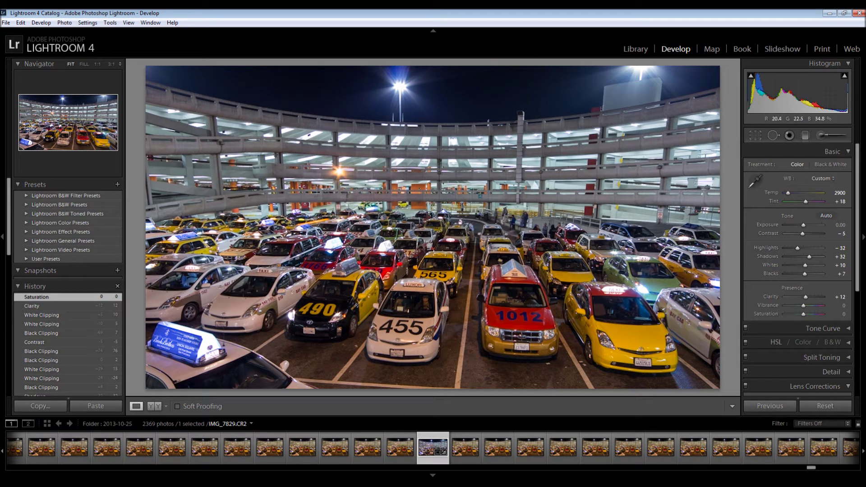
pyautogui.moveTo(805, 306)
pyautogui.mouseDown()
pyautogui.moveTo(821, 305)
pyautogui.moveTo(802, 304)
pyautogui.mouseUp()
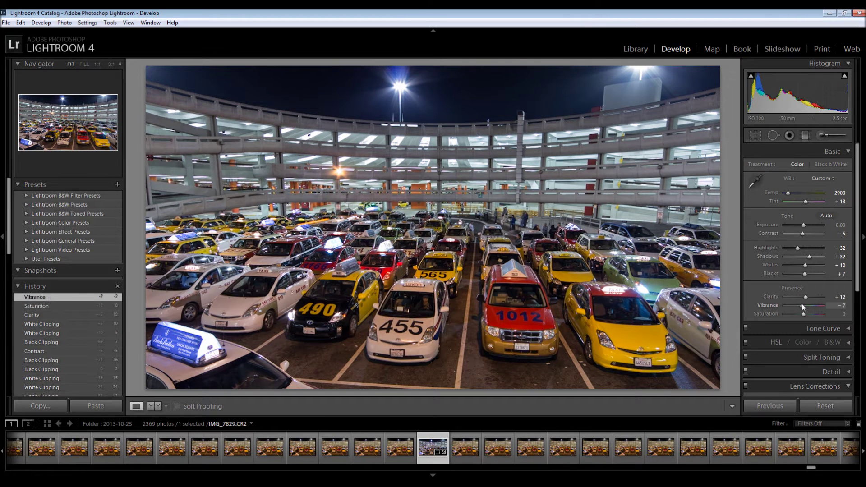
pyautogui.moveTo(802, 305); pyautogui.dragTo(804, 305)
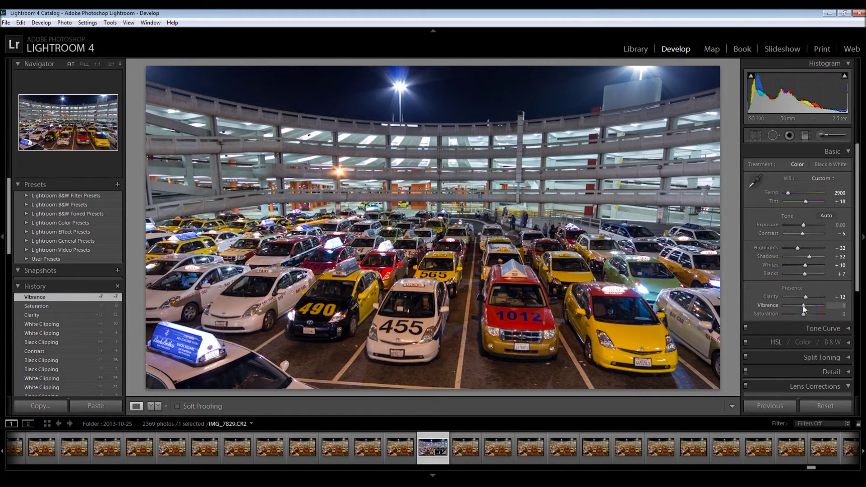
pyautogui.moveTo(803, 306); pyautogui.dragTo(804, 308)
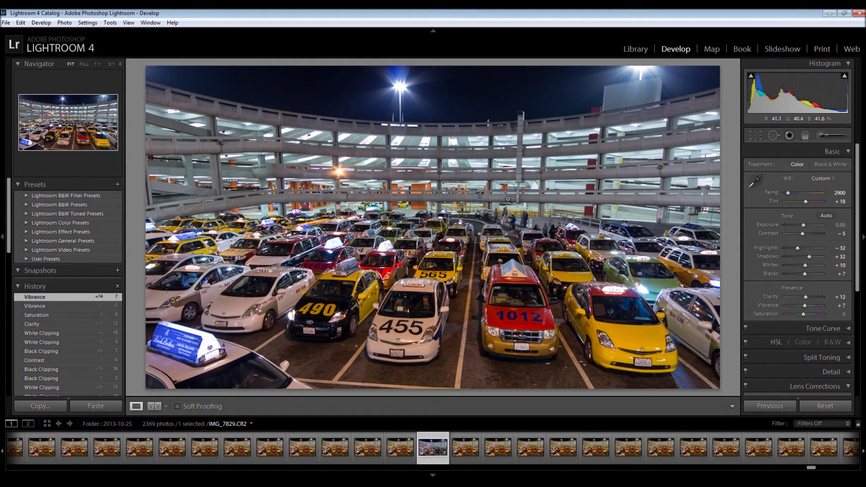
pyautogui.click(847, 151)
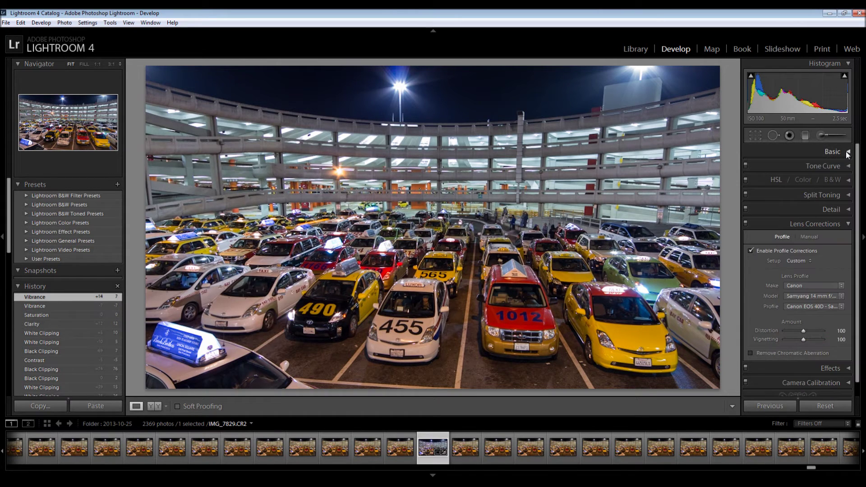
# Step: Open HSL Saturation and try desaturating the Red slider, then reset it to 0
pyautogui.click(848, 225)
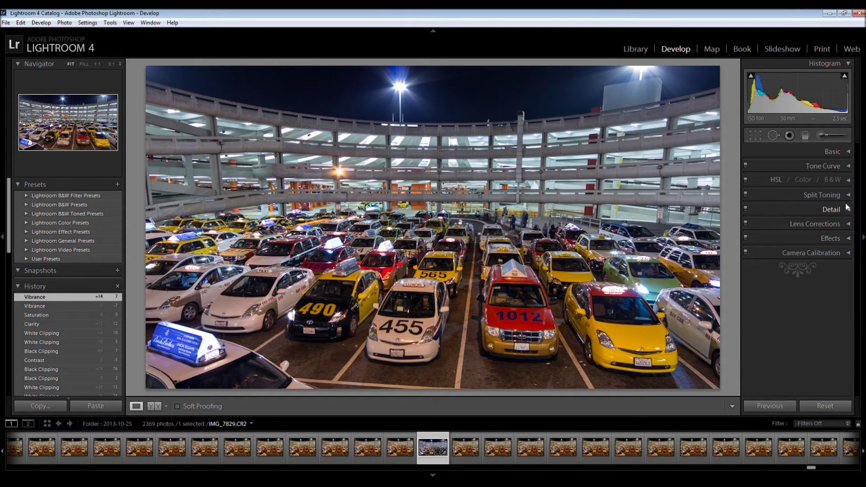
pyautogui.click(848, 180)
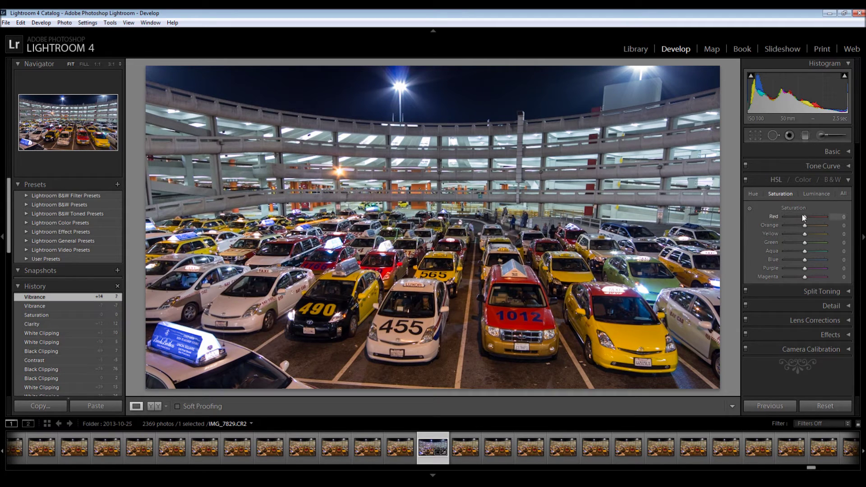
pyautogui.moveTo(806, 215); pyautogui.dragTo(776, 221)
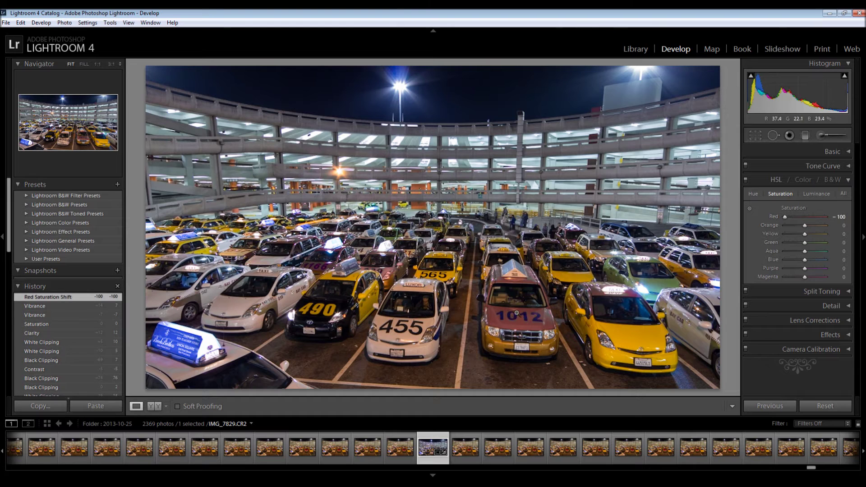
pyautogui.moveTo(785, 217)
pyautogui.mouseDown()
pyautogui.moveTo(805, 218)
pyautogui.moveTo(797, 218)
pyautogui.mouseUp()
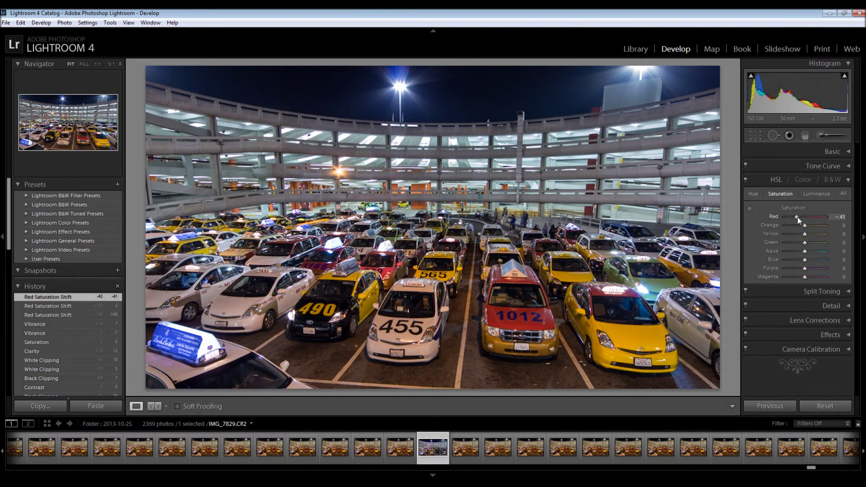
pyautogui.doubleClick(798, 217)
# Step: Boost taxi colours with the Targeted Adjustment tool, then reset Green and Aqua saturation to 0
pyautogui.click(749, 208)
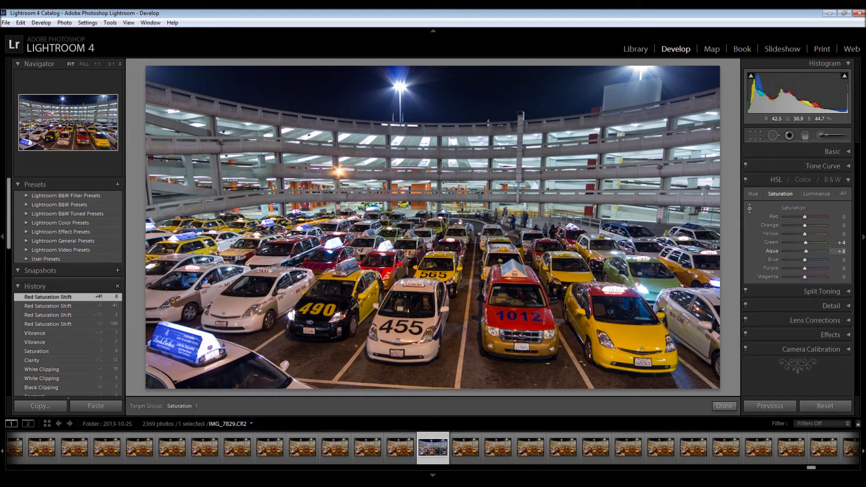
pyautogui.moveTo(433, 199); pyautogui.dragTo(433, 163)
pyautogui.moveTo(657, 300); pyautogui.dragTo(658, 289)
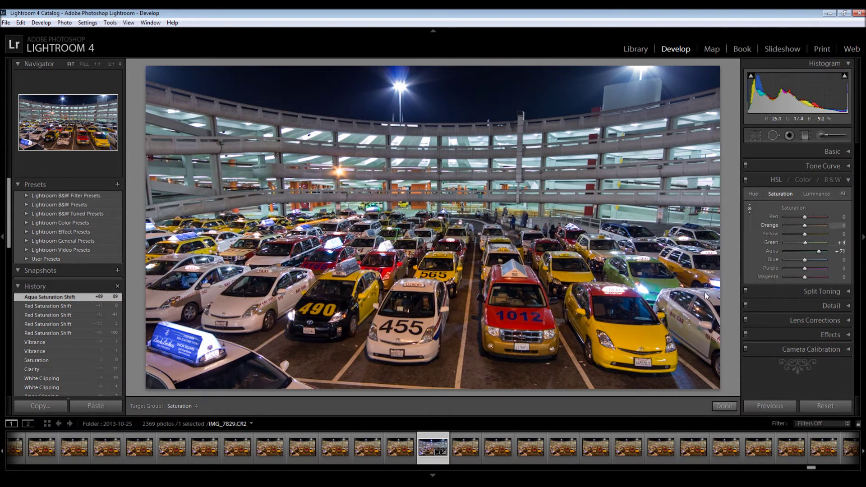
pyautogui.doubleClick(805, 244)
pyautogui.doubleClick(819, 252)
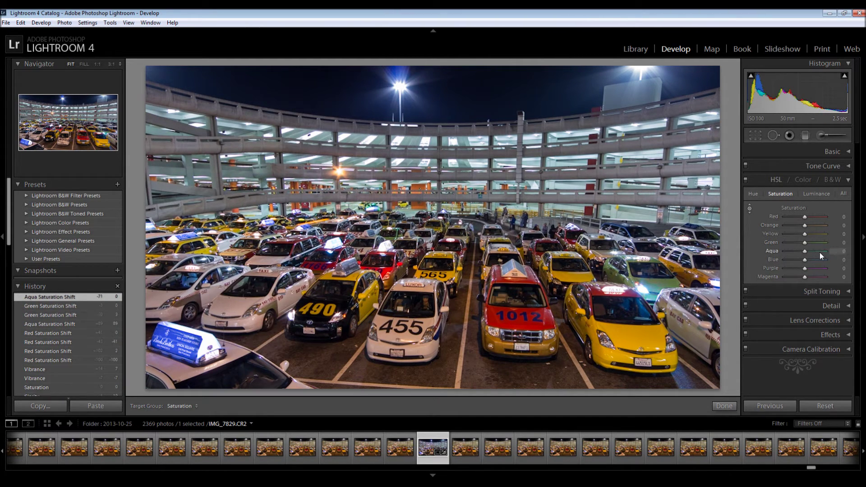
pyautogui.click(849, 178)
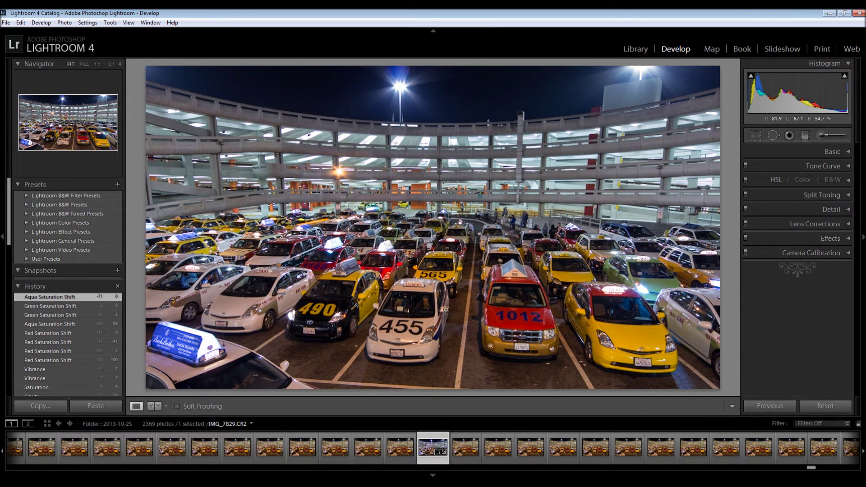
# Step: Show the original and edited taxi-lot shot side by side in Before/After view
pyautogui.click(156, 407)
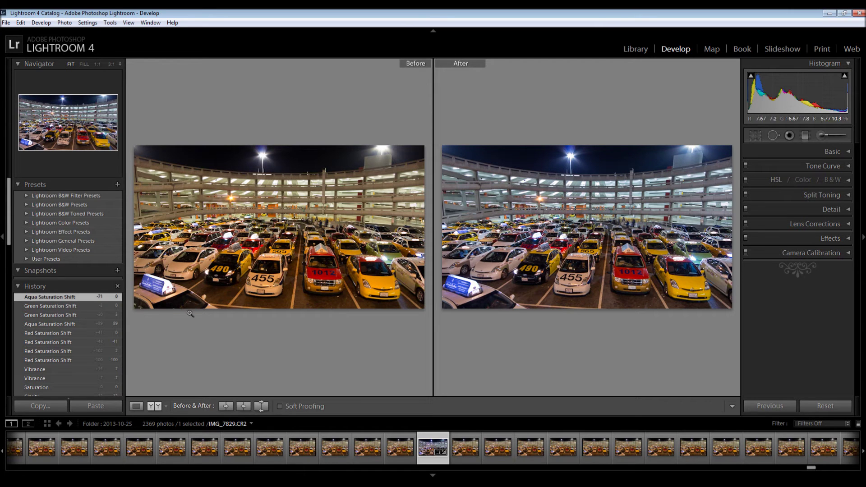
# Step: Return to Loupe view, then show the timelapse frames in the Library Grid
pyautogui.click(137, 407)
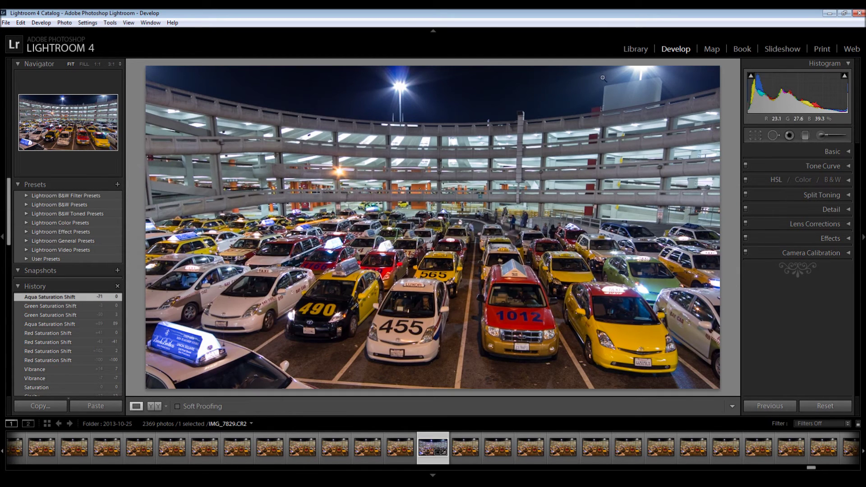
pyautogui.click(637, 49)
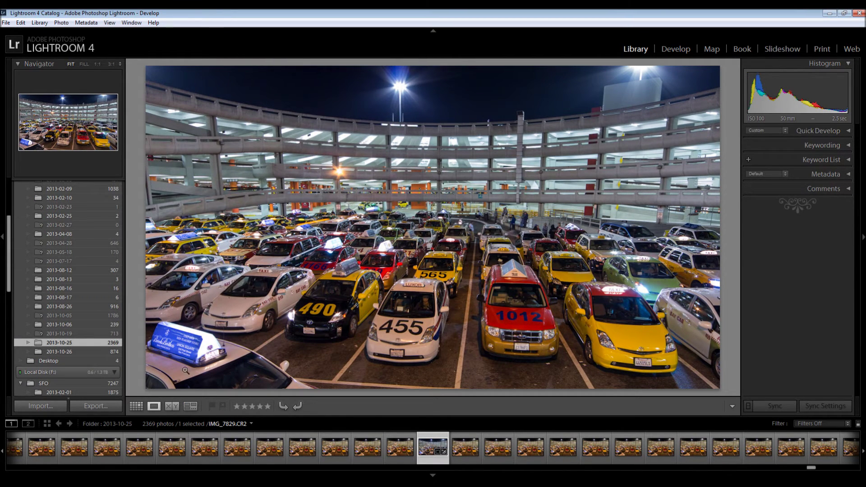
pyautogui.click(137, 406)
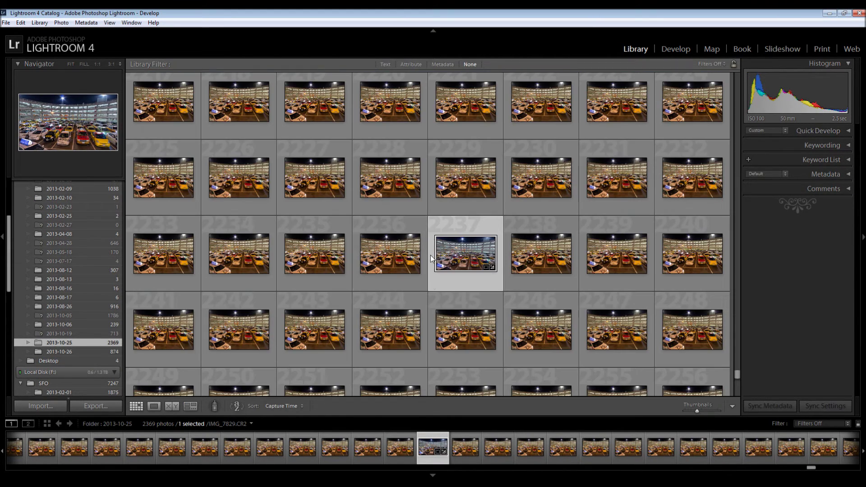
# Step: Copy all develop settings from edited frame 2237 with Check All selected
pyautogui.rightClick(476, 257)
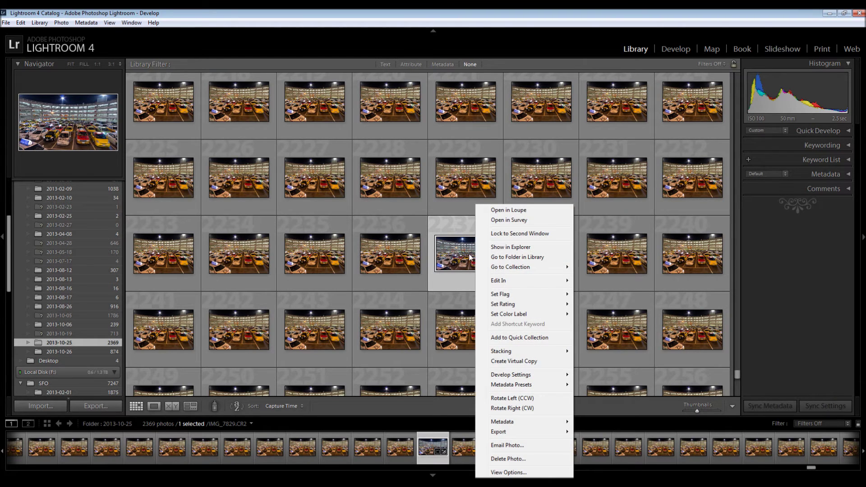
pyautogui.rightClick(464, 256)
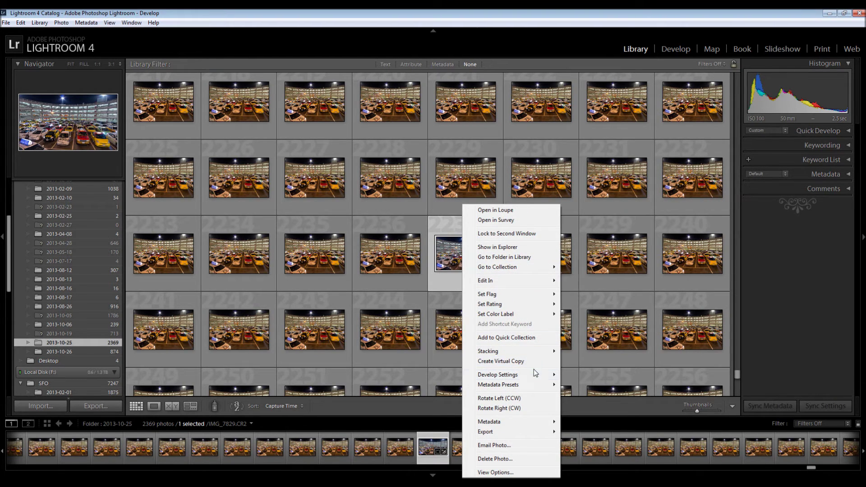
pyautogui.moveTo(536, 375)
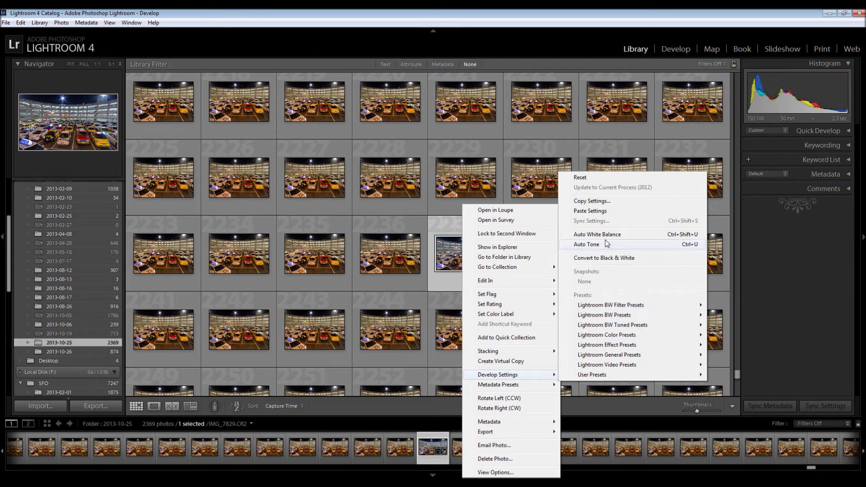
pyautogui.click(604, 202)
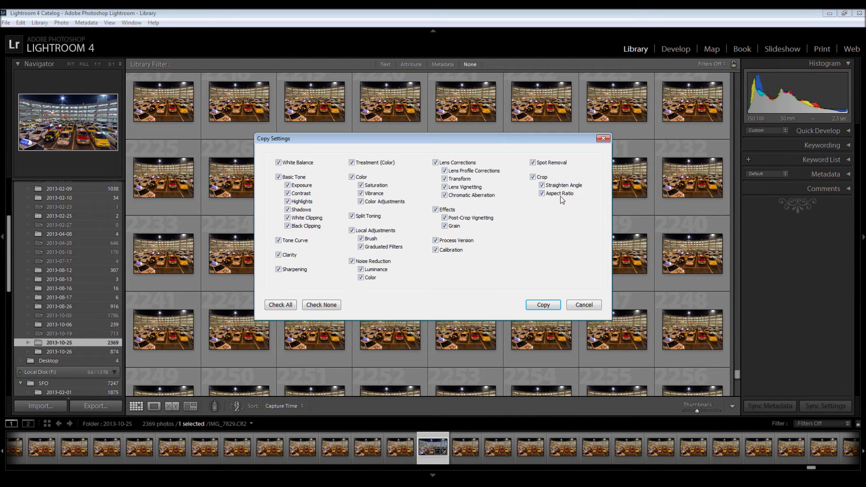
pyautogui.click(281, 306)
pyautogui.click(547, 305)
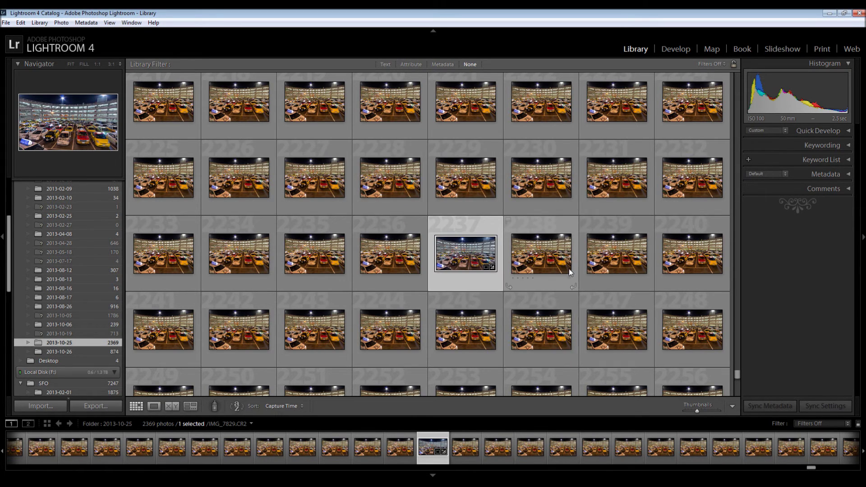
# Step: Select the full run of 225 frames, through last frame 2369
pyautogui.scroll(-2, 569, 269)
pyautogui.scroll(-3, 570, 268)
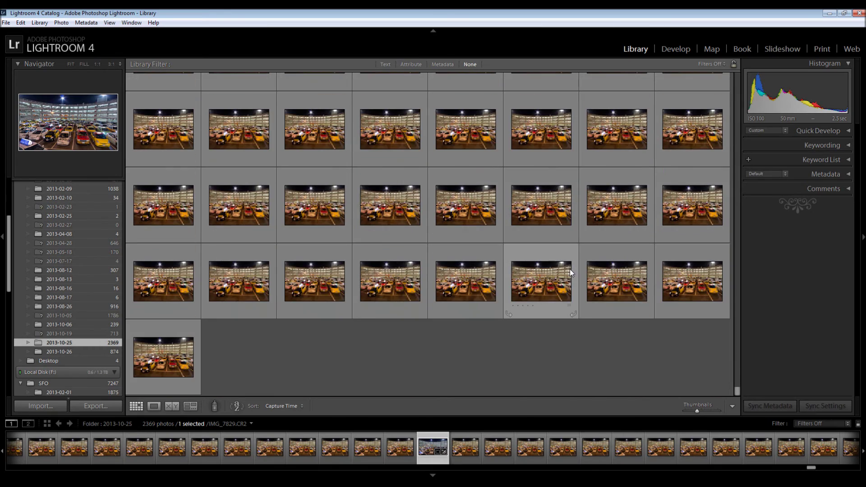
pyautogui.click(172, 363)
pyautogui.scroll(15, 465, 307)
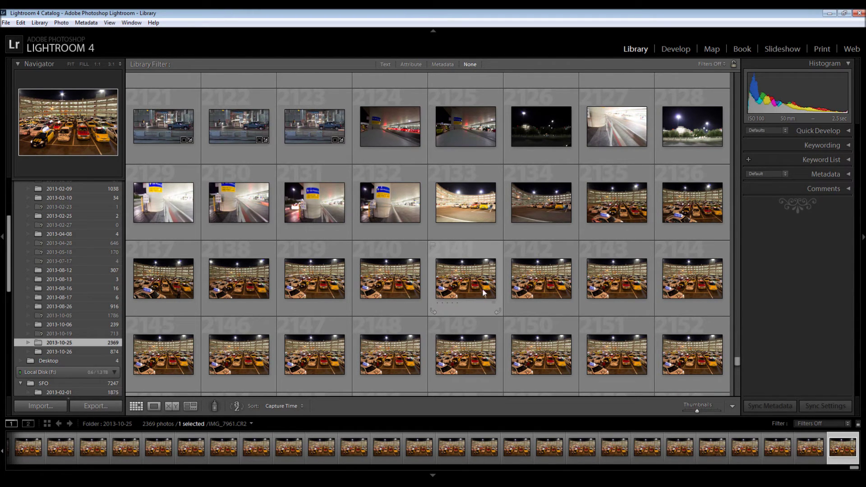
pyautogui.keyDown('shift'); pyautogui.click(165, 354); pyautogui.keyUp('shift')
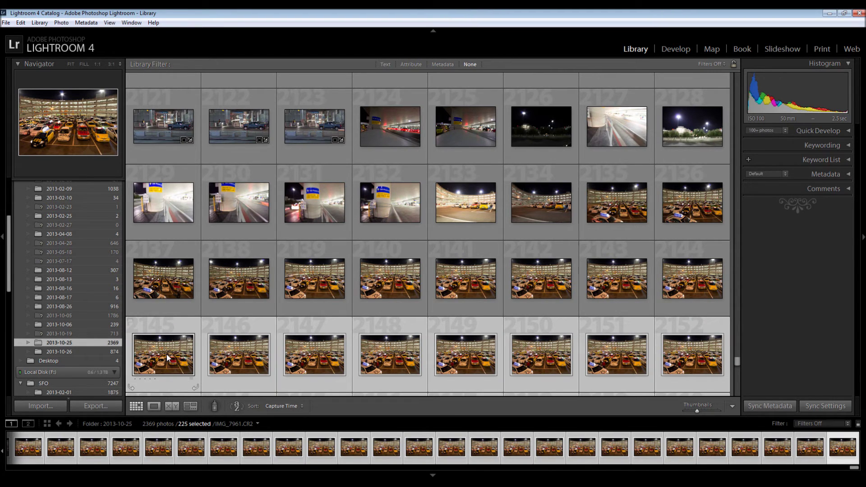
# Step: Paste the copied develop settings onto all 225 selected frames
pyautogui.scroll(-5, 362, 312)
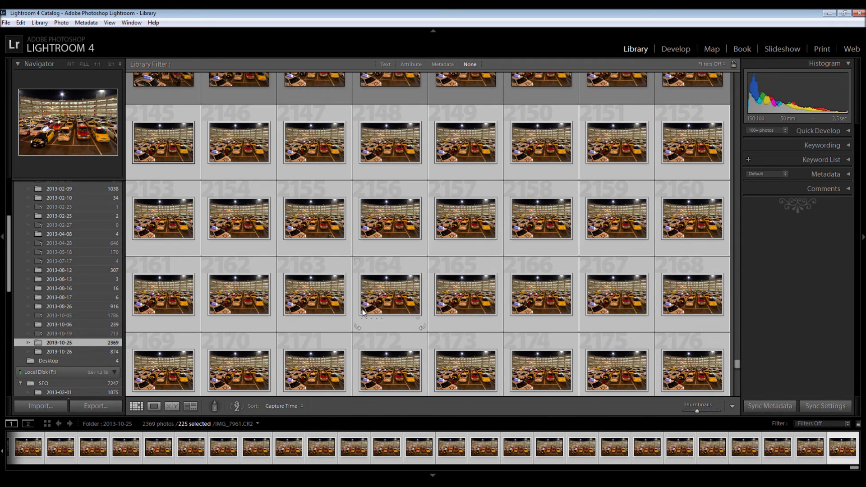
pyautogui.rightClick(176, 137)
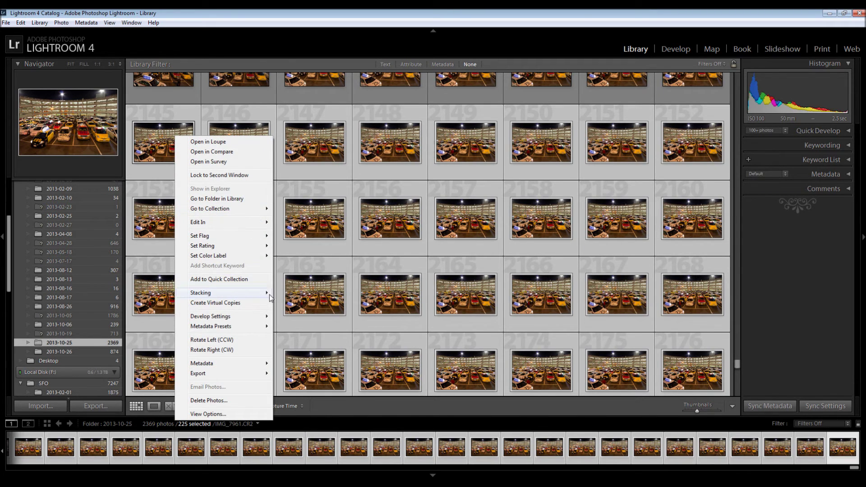
pyautogui.moveTo(266, 316)
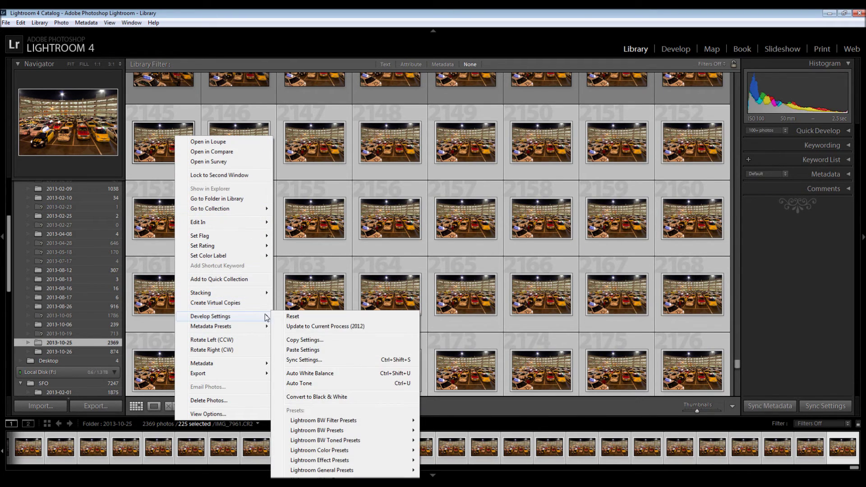
pyautogui.click(305, 351)
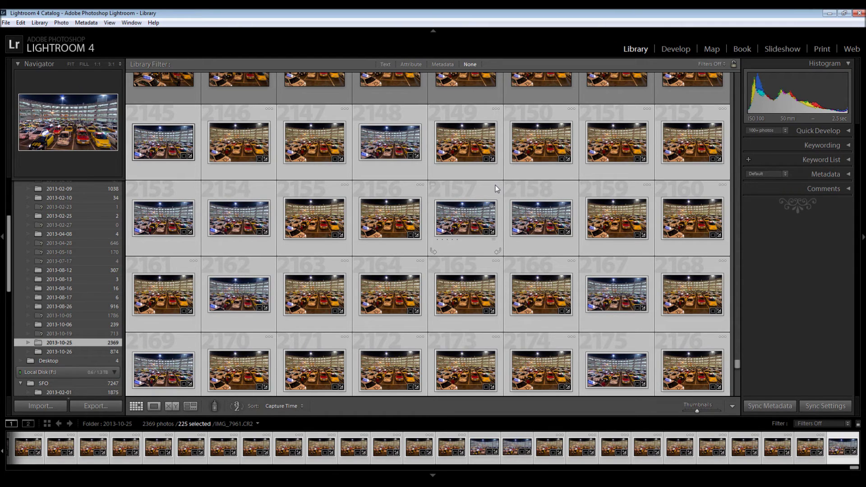
# Step: Open the Export dialog for 225 files, center it, and glance at File Naming and Video
pyautogui.click(111, 409)
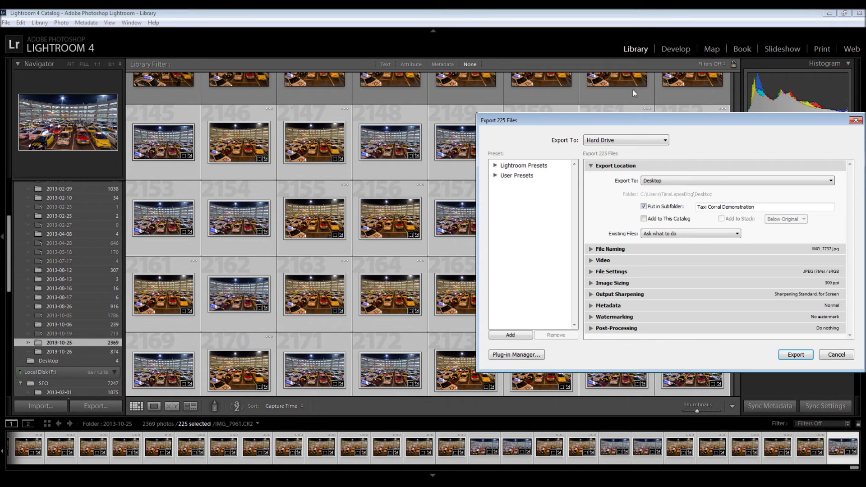
pyautogui.moveTo(686, 122); pyautogui.dragTo(436, 90)
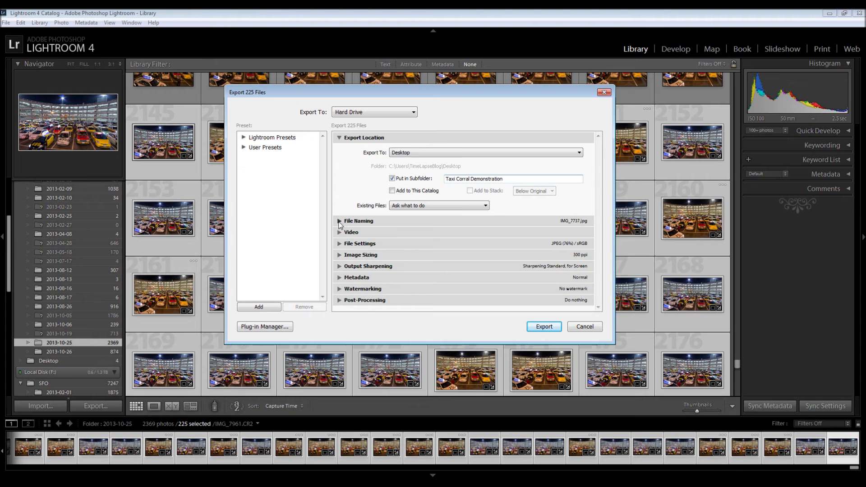
pyautogui.click(355, 221)
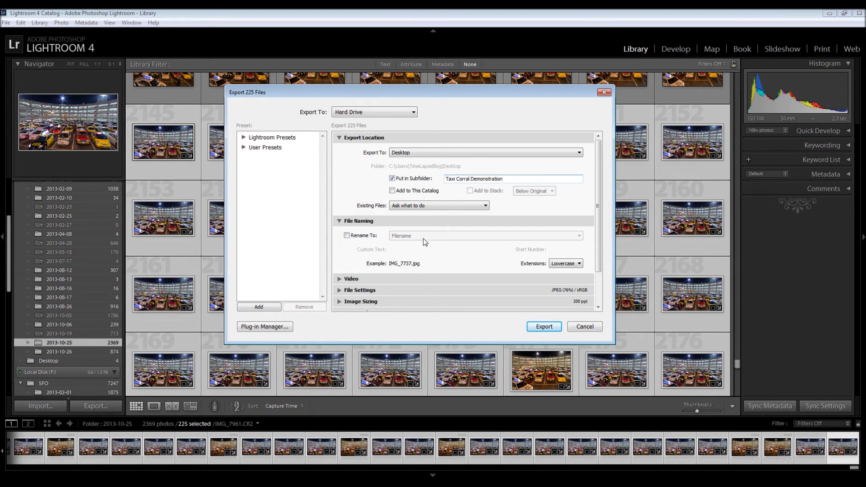
pyautogui.click(339, 221)
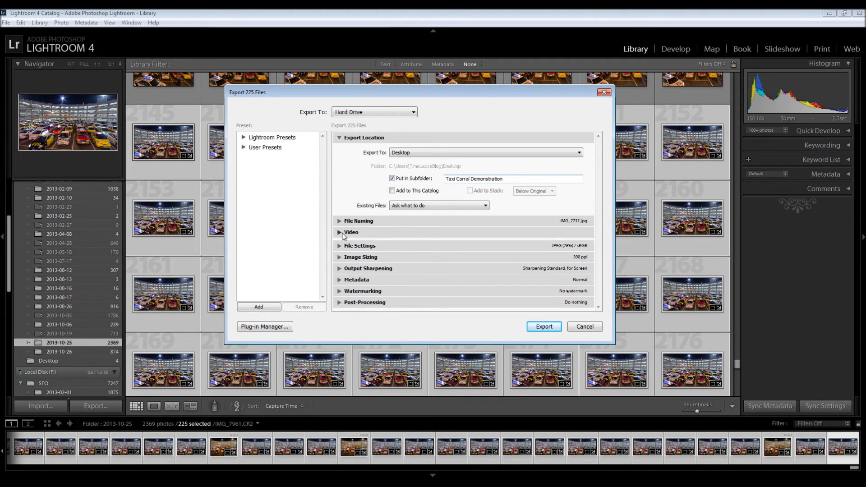
pyautogui.click(343, 233)
pyautogui.click(342, 233)
# Step: Keep JPEG as the image format and sRGB as the colour space in File Settings
pyautogui.click(339, 243)
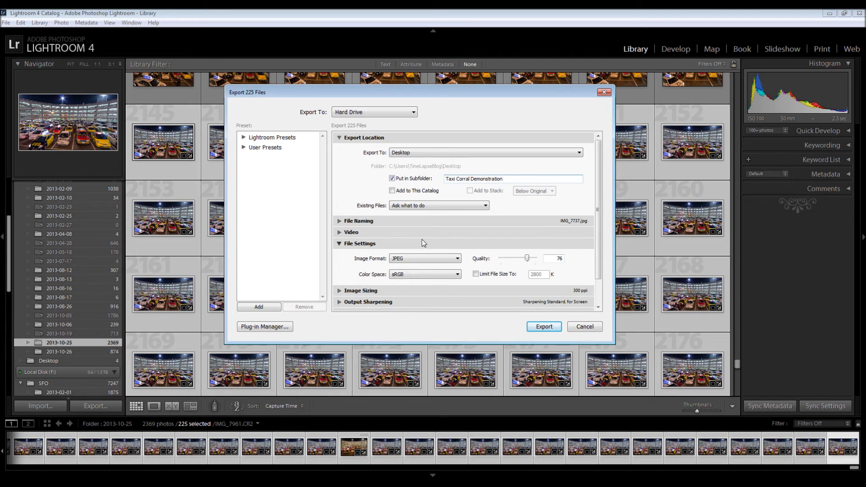
pyautogui.click(454, 261)
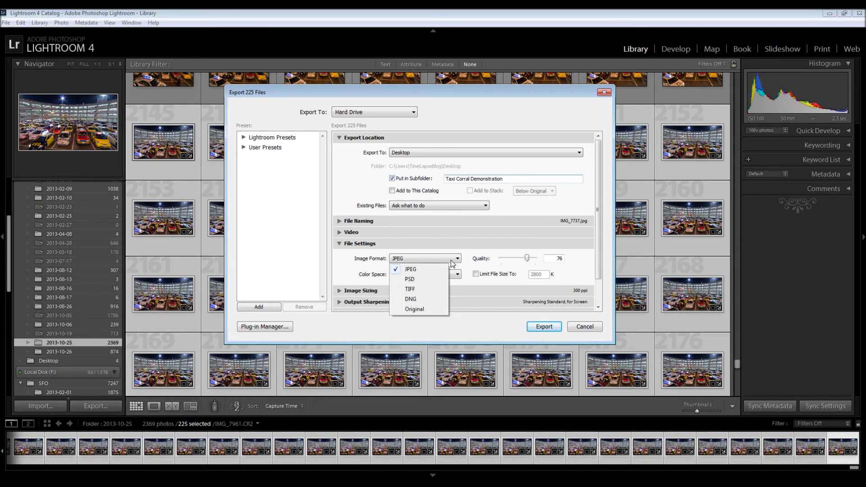
pyautogui.click(452, 262)
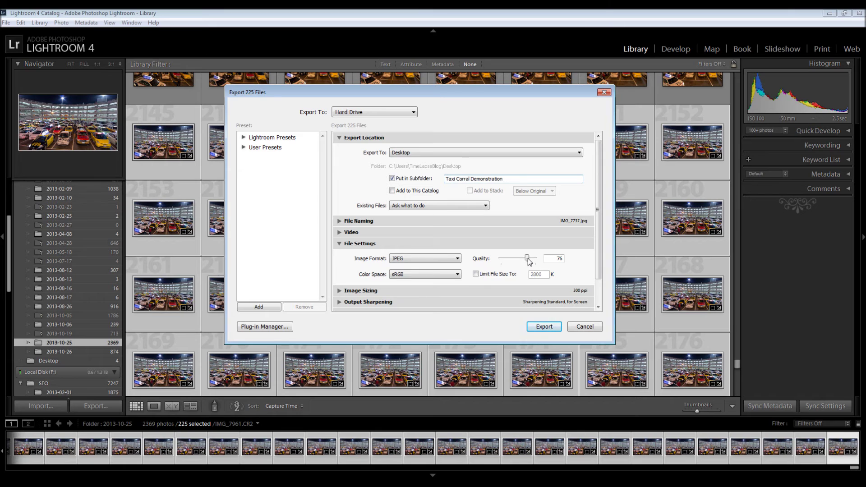
pyautogui.click(451, 277)
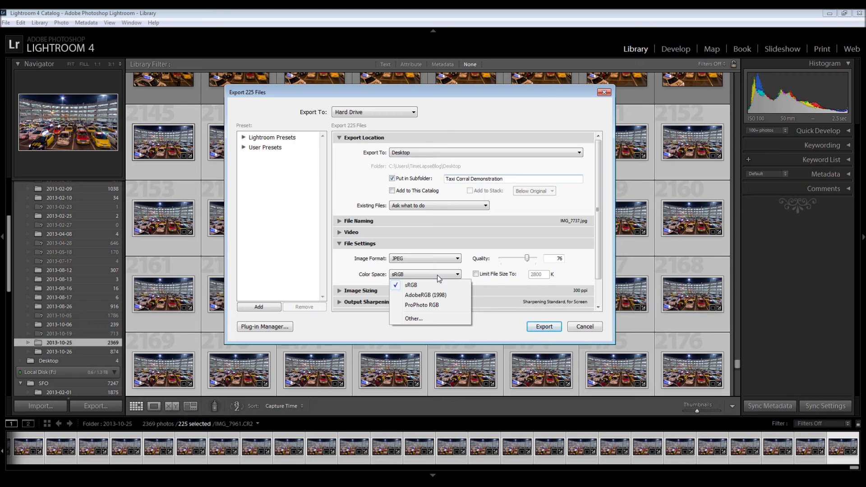
pyautogui.click(441, 276)
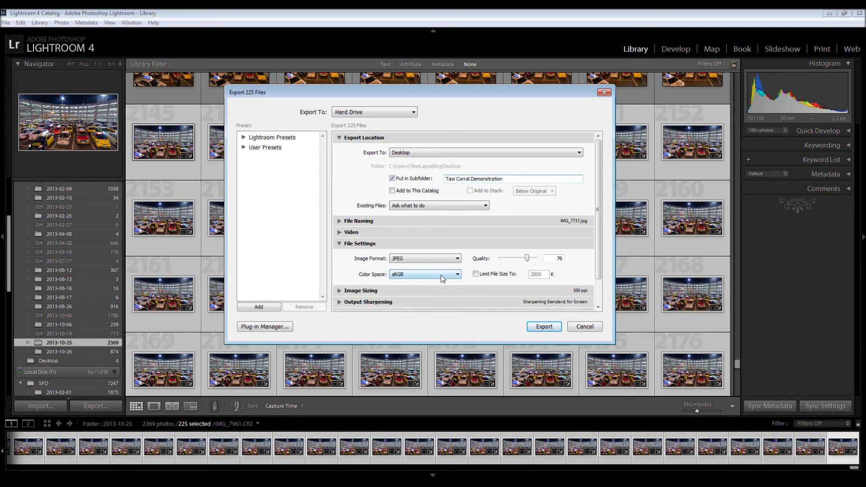
pyautogui.click(442, 276)
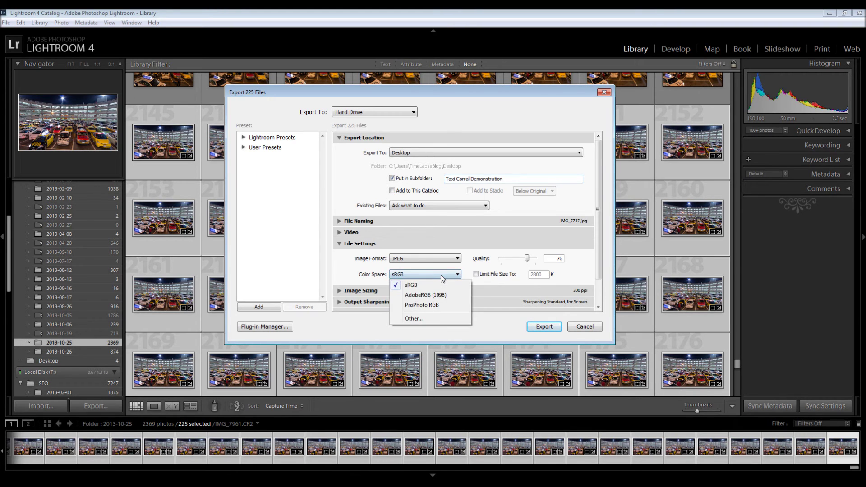
pyautogui.click(442, 276)
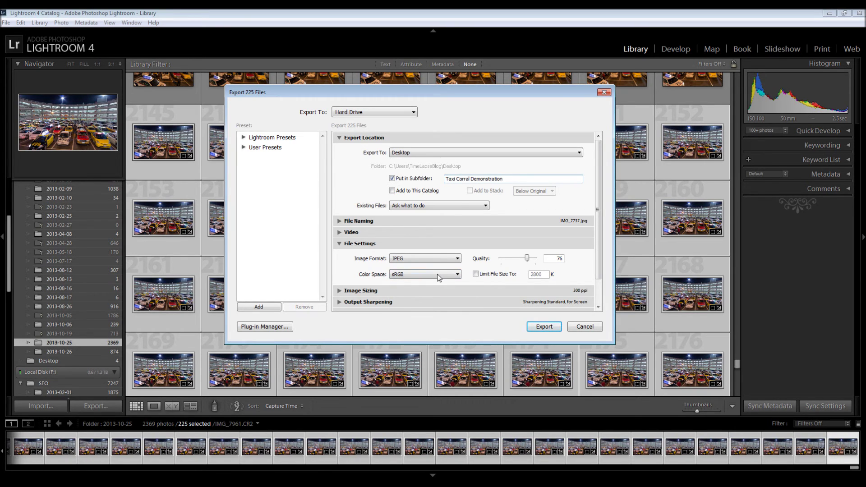
pyautogui.click(339, 243)
# Step: Leave Resize to Fit unchecked in Image Sizing so frames export at full size
pyautogui.click(339, 255)
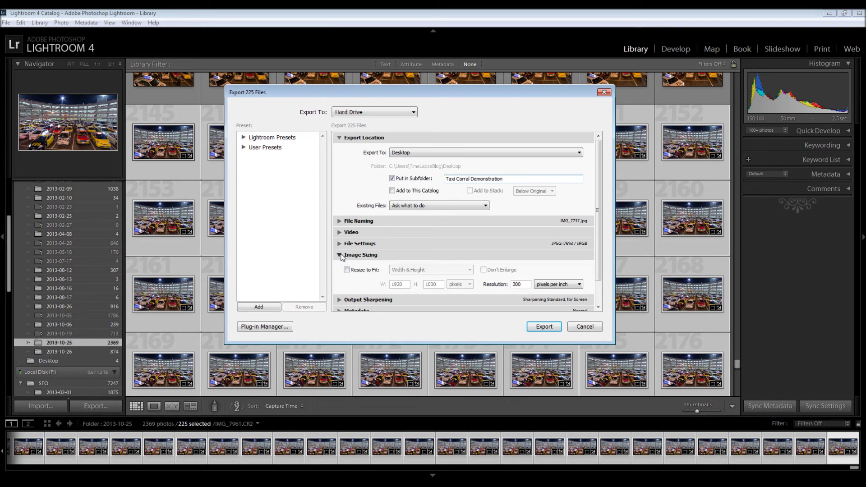
pyautogui.click(347, 270)
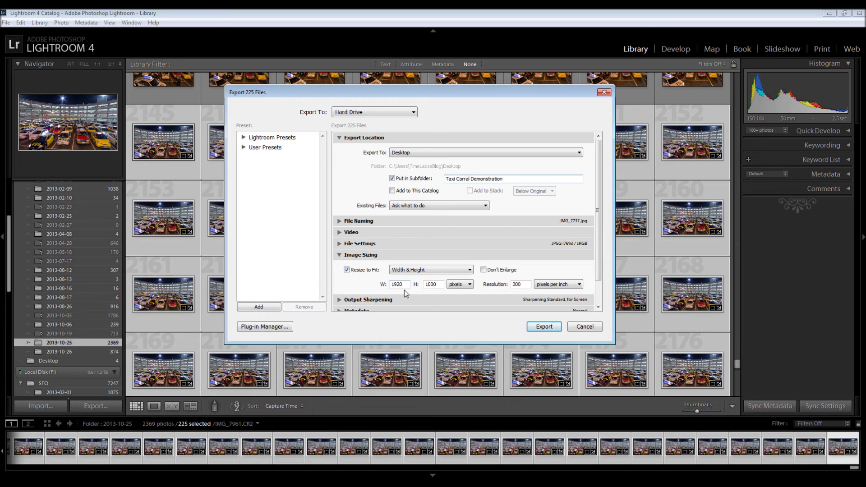
pyautogui.doubleClick(433, 284)
pyautogui.write('1080')
pyautogui.click(346, 270)
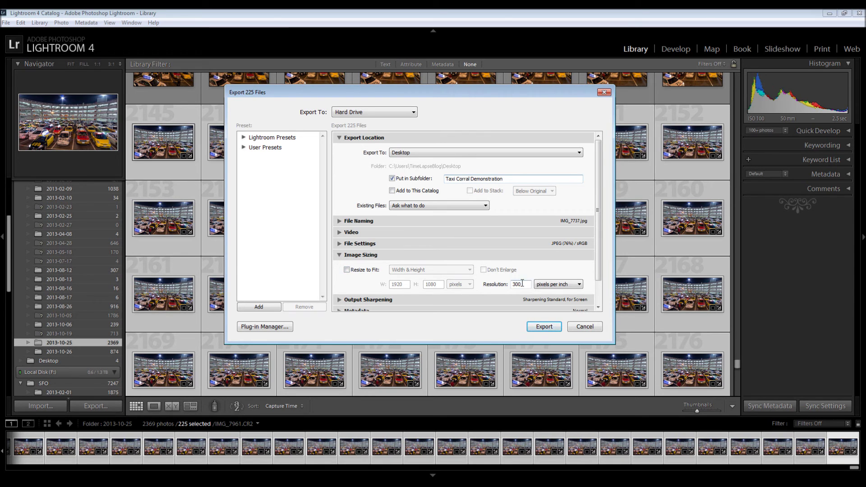
pyautogui.click(339, 256)
# Step: Review Output Sharpening, Metadata and Post-Processing, then start exporting all 225 frames
pyautogui.click(340, 267)
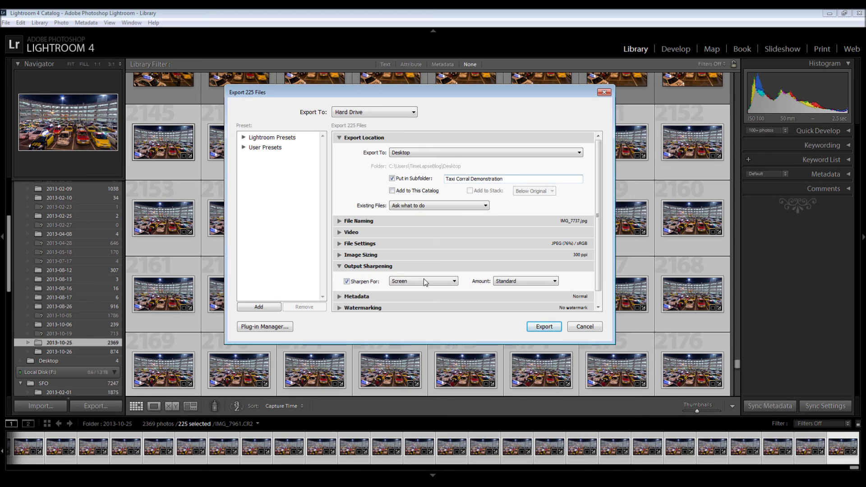
pyautogui.click(340, 266)
pyautogui.click(341, 266)
pyautogui.click(340, 268)
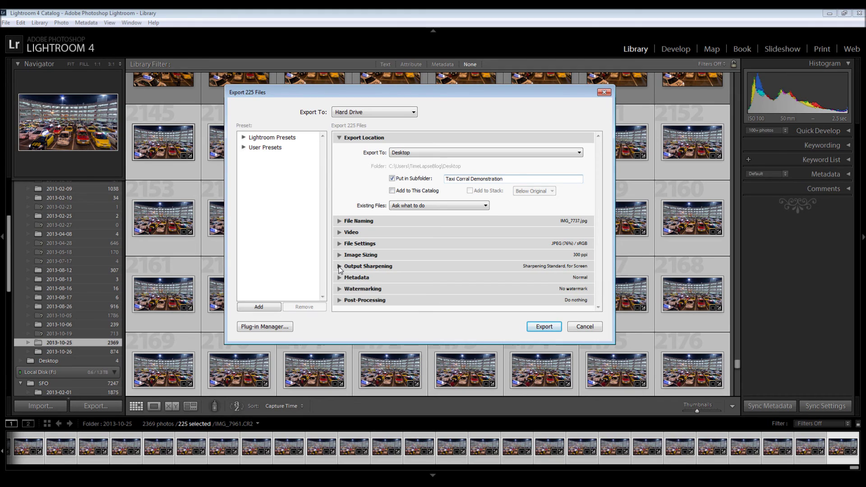
pyautogui.click(339, 279)
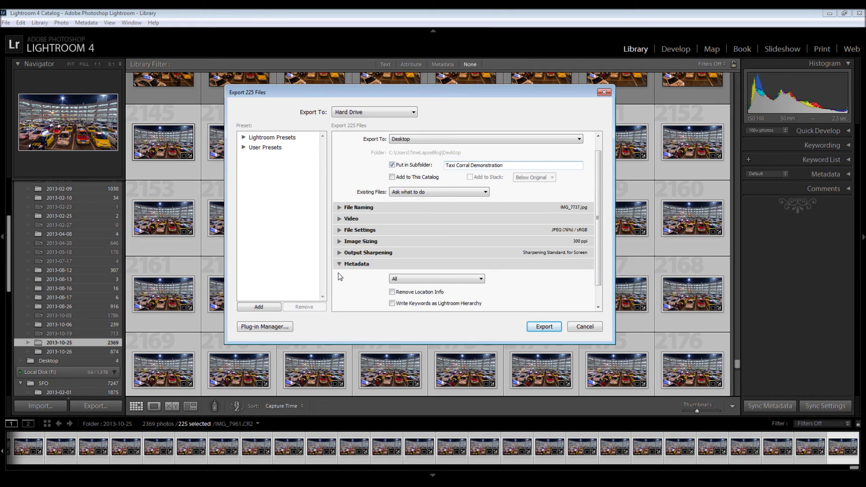
pyautogui.click(340, 264)
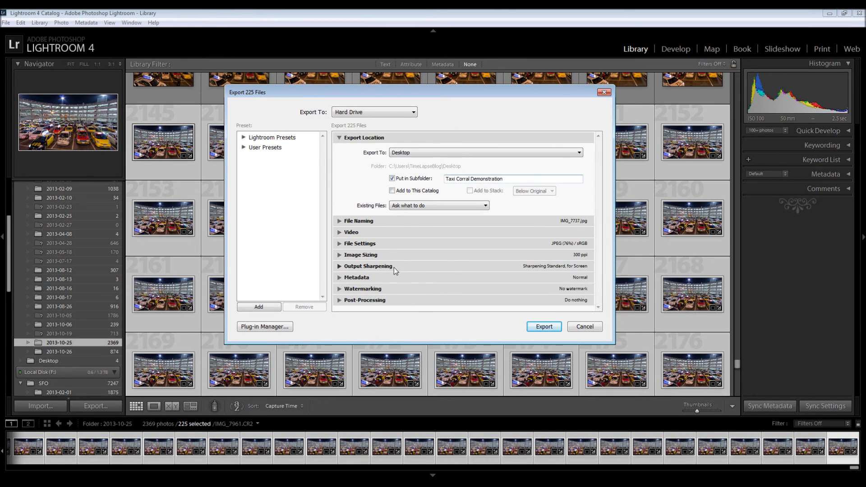
pyautogui.click(340, 301)
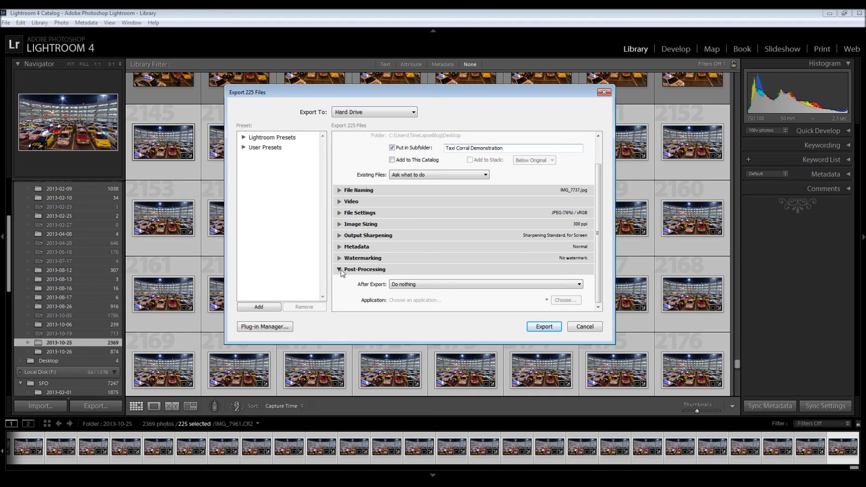
pyautogui.click(340, 269)
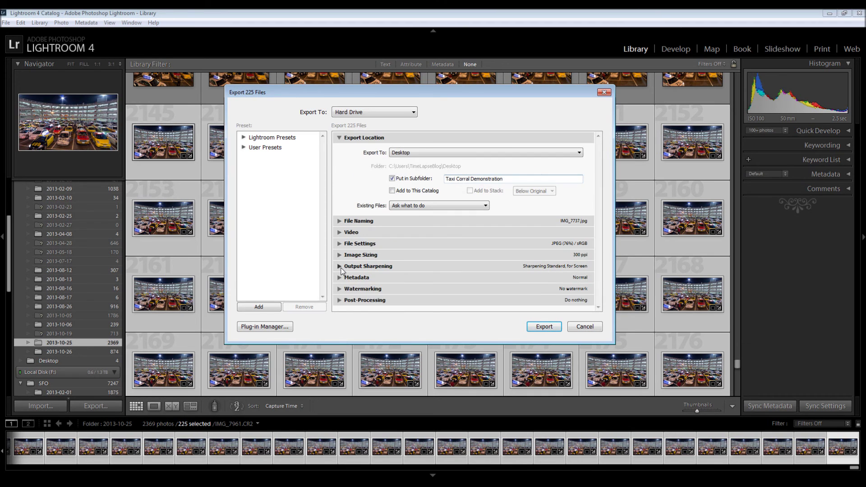
pyautogui.click(544, 326)
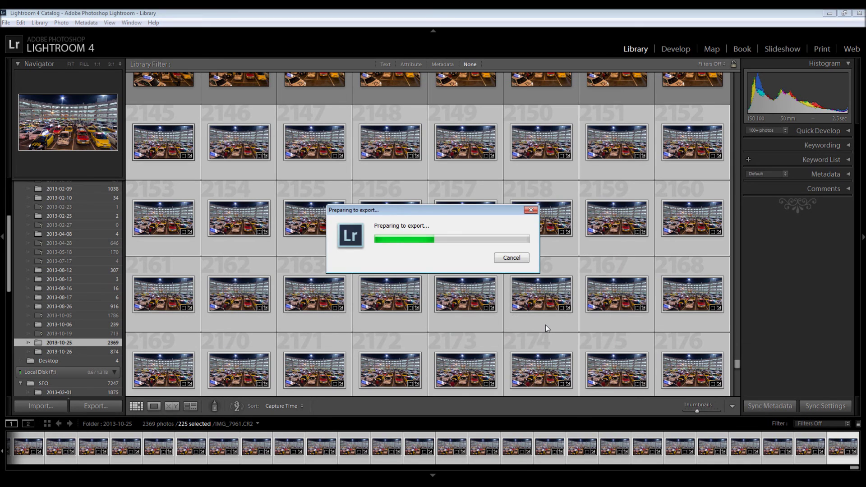